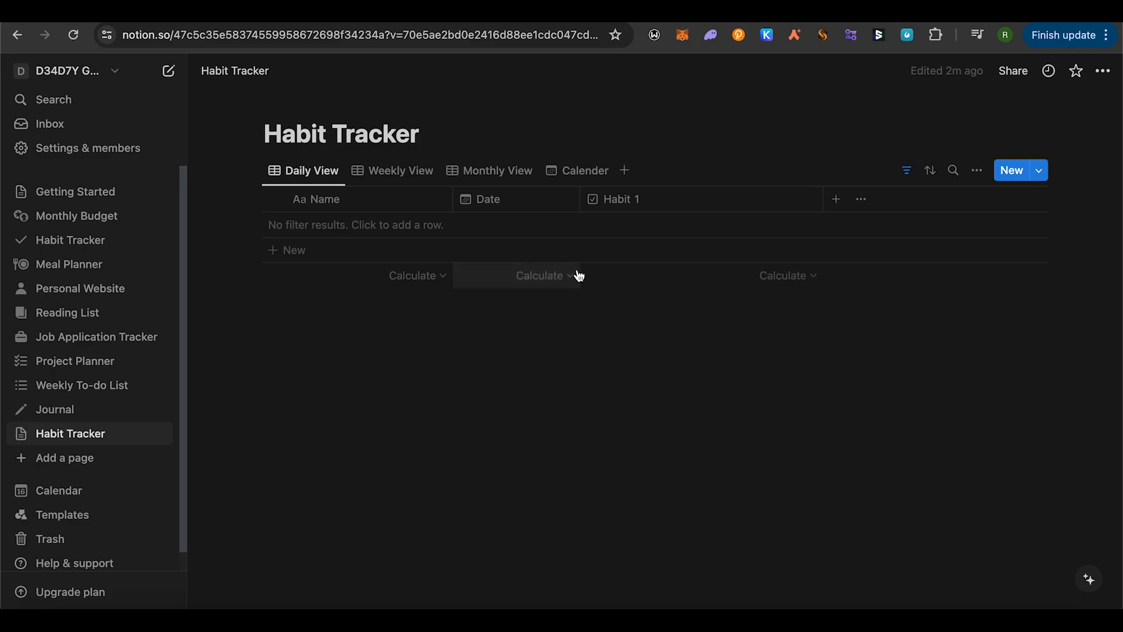
# Step: Look through the existing Habit Tracker's Weekly View, Monthly View and Calender, and return to its Daily View
pyautogui.click(395, 173)
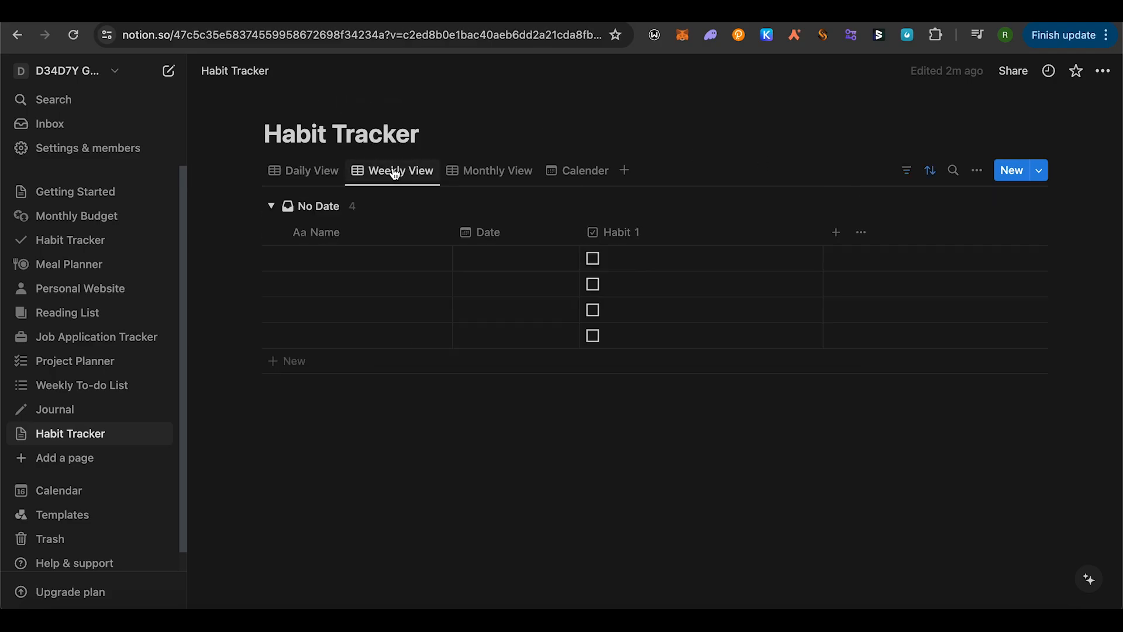
pyautogui.click(521, 181)
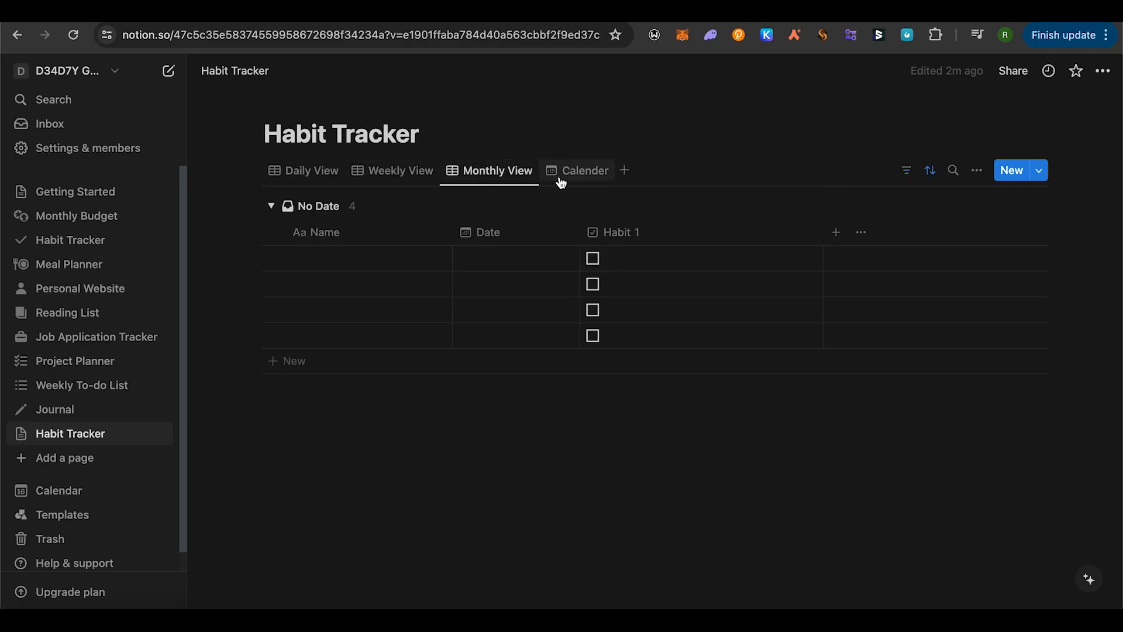
pyautogui.click(582, 181)
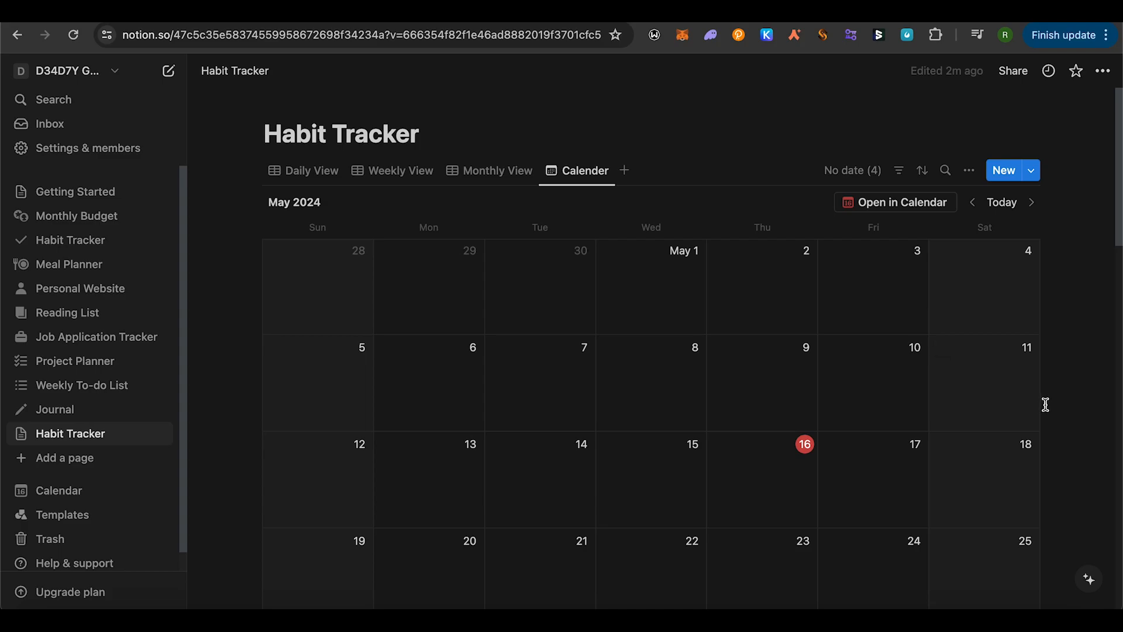
pyautogui.click(312, 181)
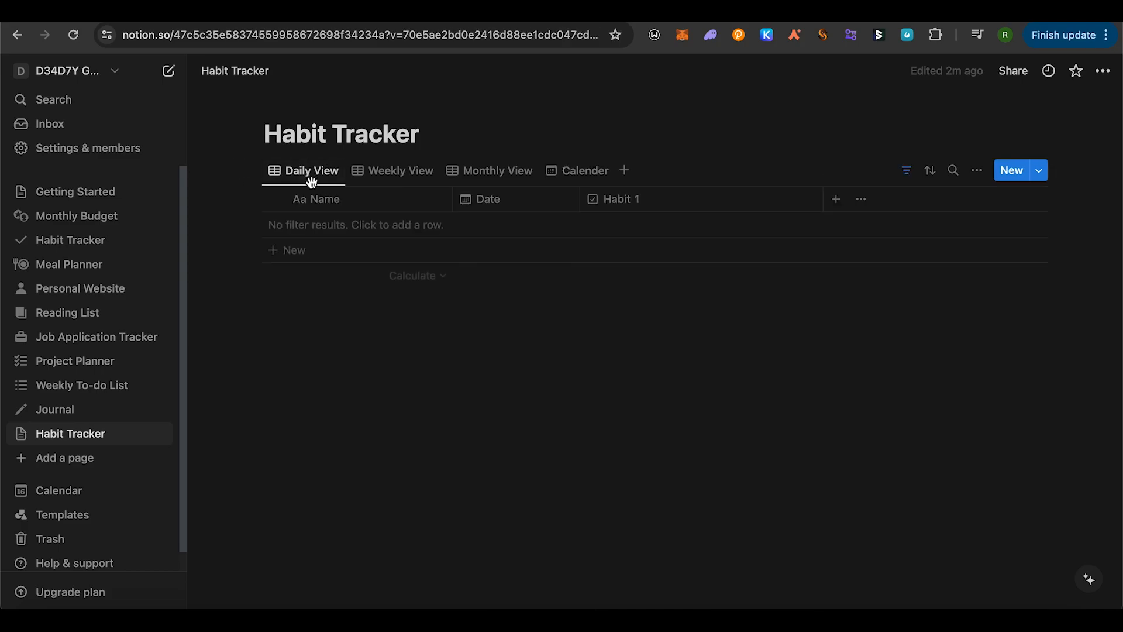
# Step: Create a new page with a table and duplicate the table's Tags property
pyautogui.click(170, 72)
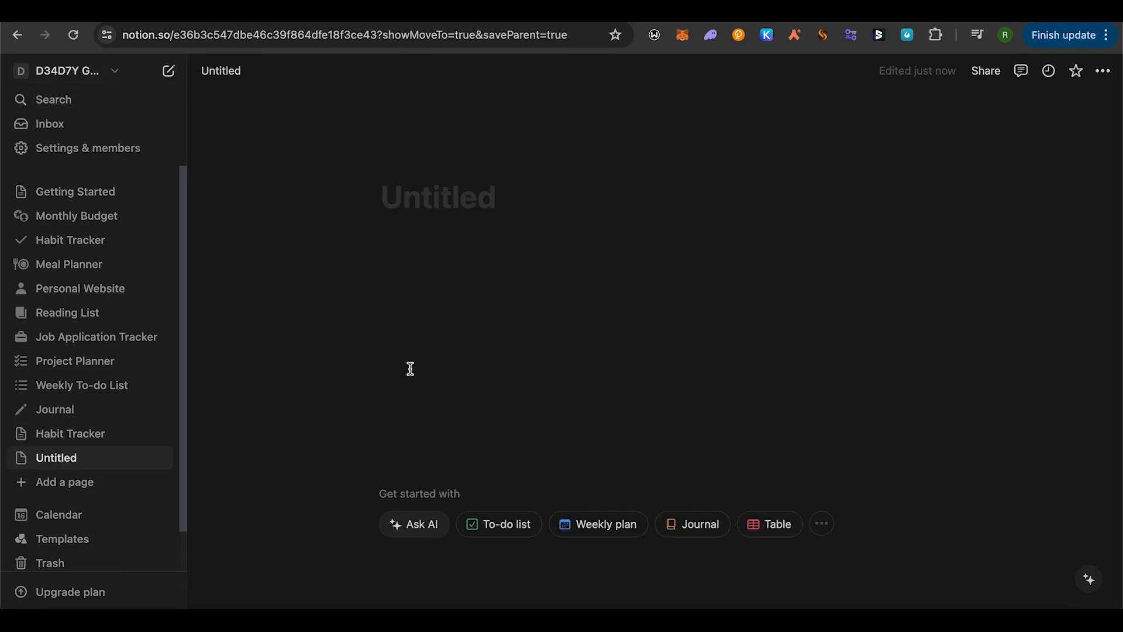
pyautogui.click(780, 532)
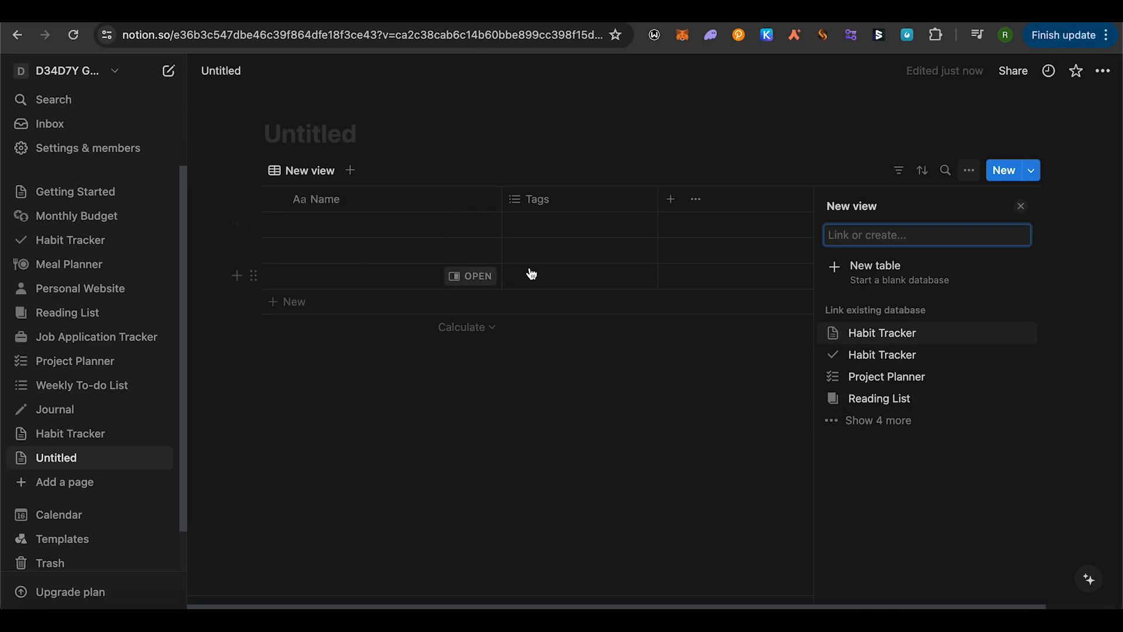
pyautogui.click(549, 202)
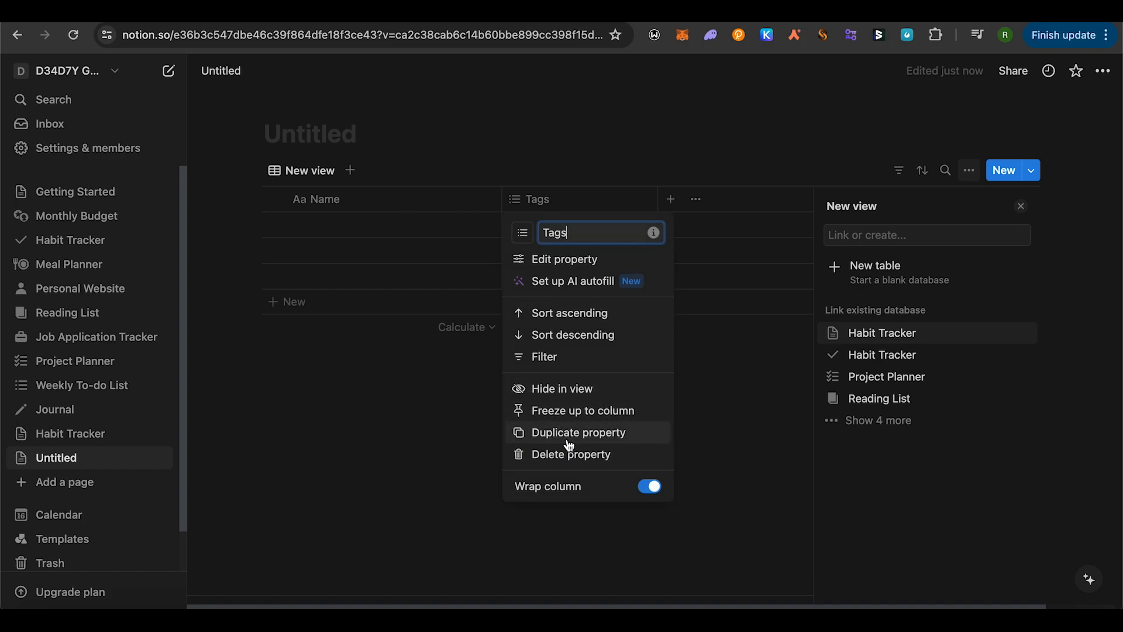
pyautogui.click(569, 432)
# Step: Rename the original Tags property to Date and change its type to Date
pyautogui.click(566, 204)
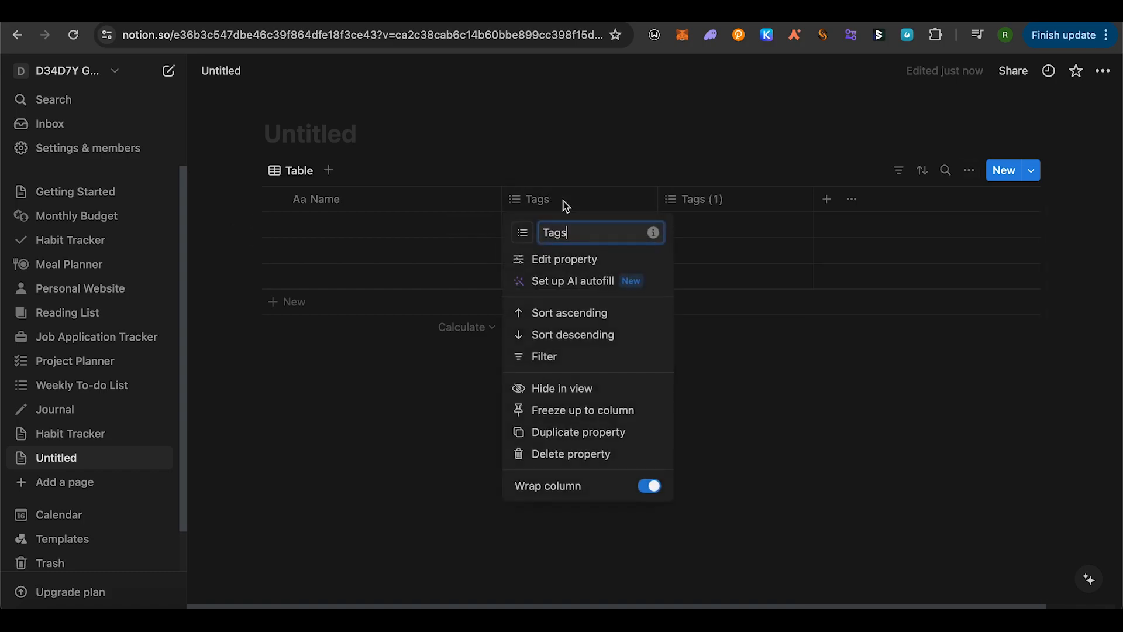
pyautogui.doubleClick(572, 237)
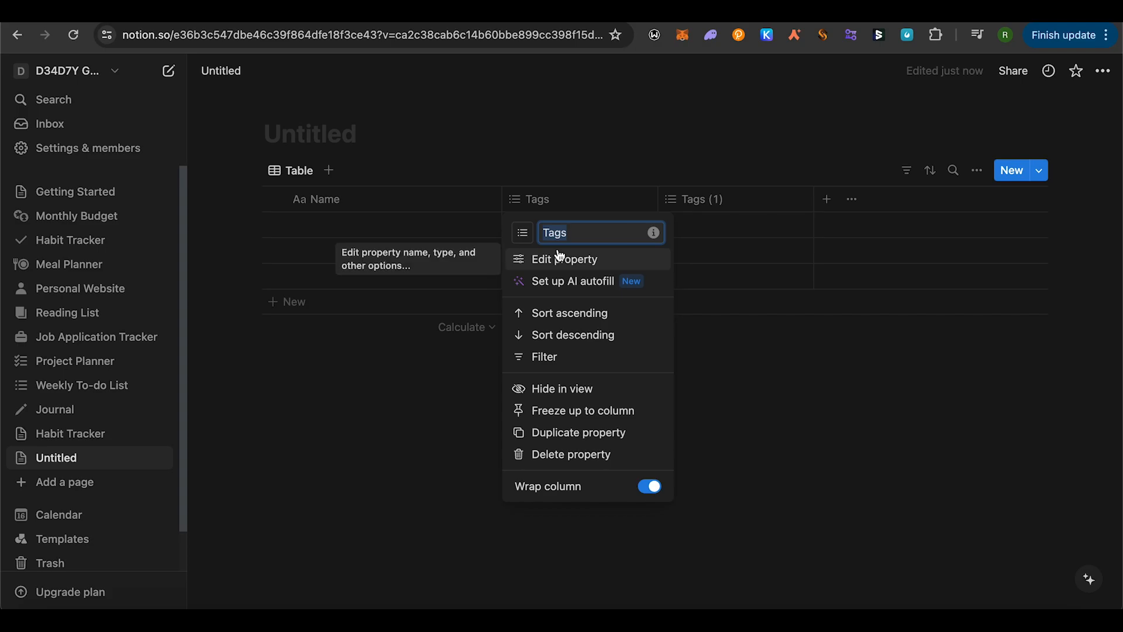
pyautogui.write('Date')
pyautogui.click(558, 263)
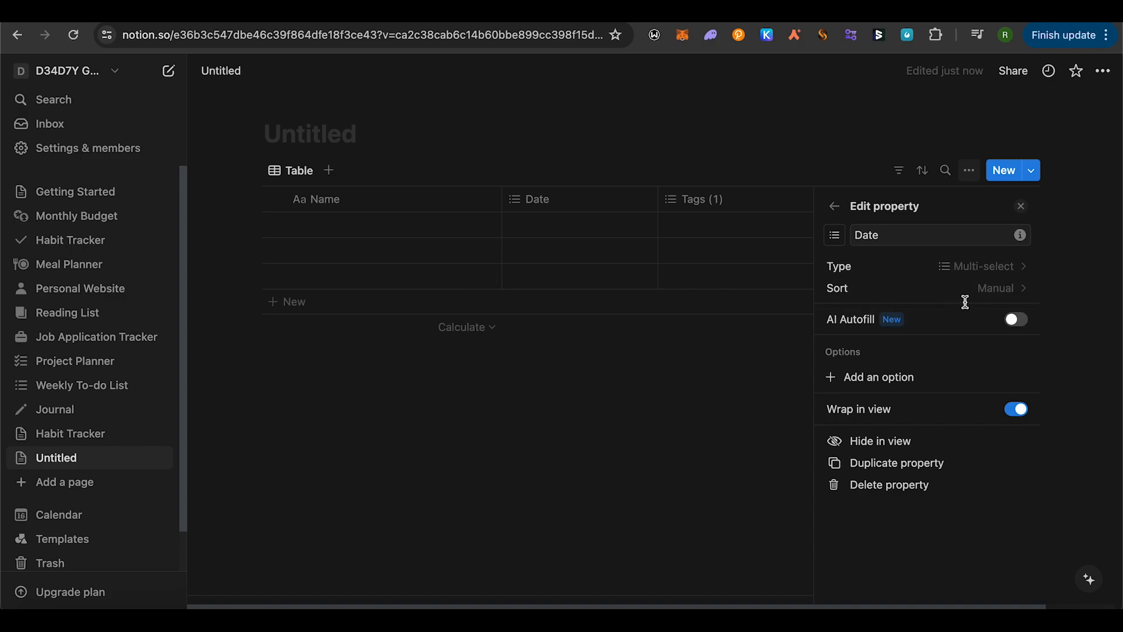
pyautogui.click(982, 273)
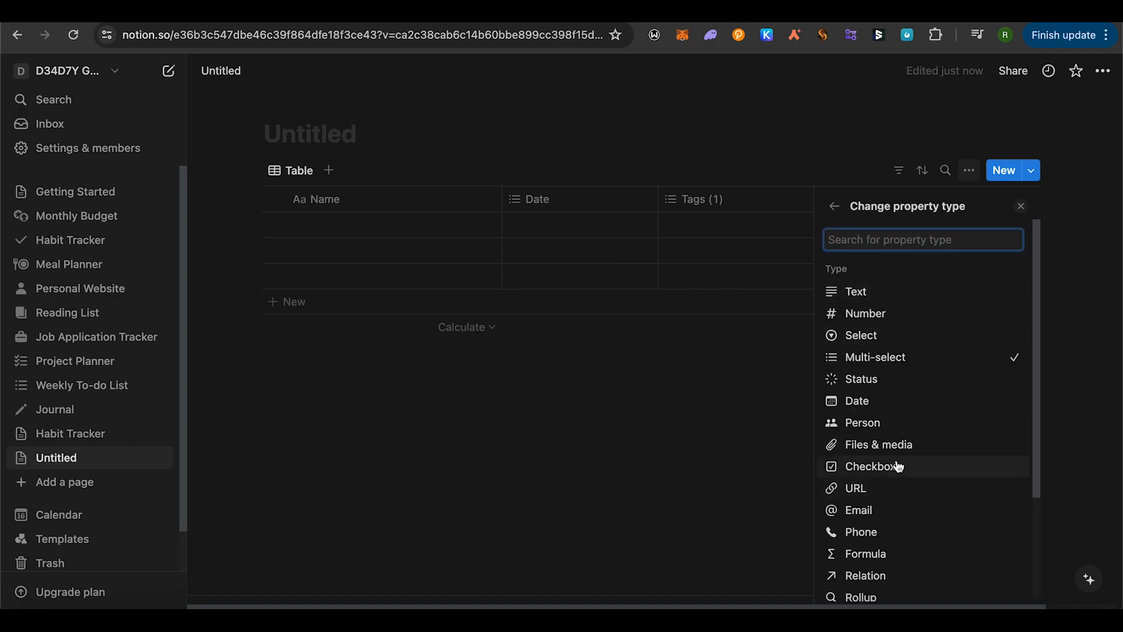
pyautogui.click(857, 409)
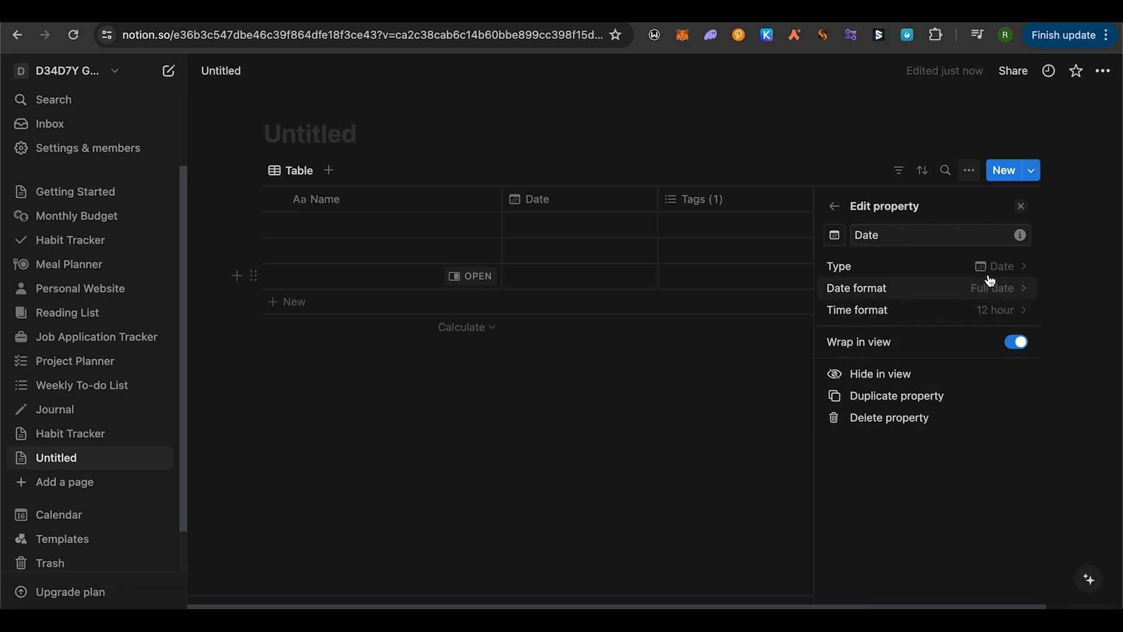
# Step: Set the Date property's time format to 24 hour and keep the date format at Full date
pyautogui.click(994, 311)
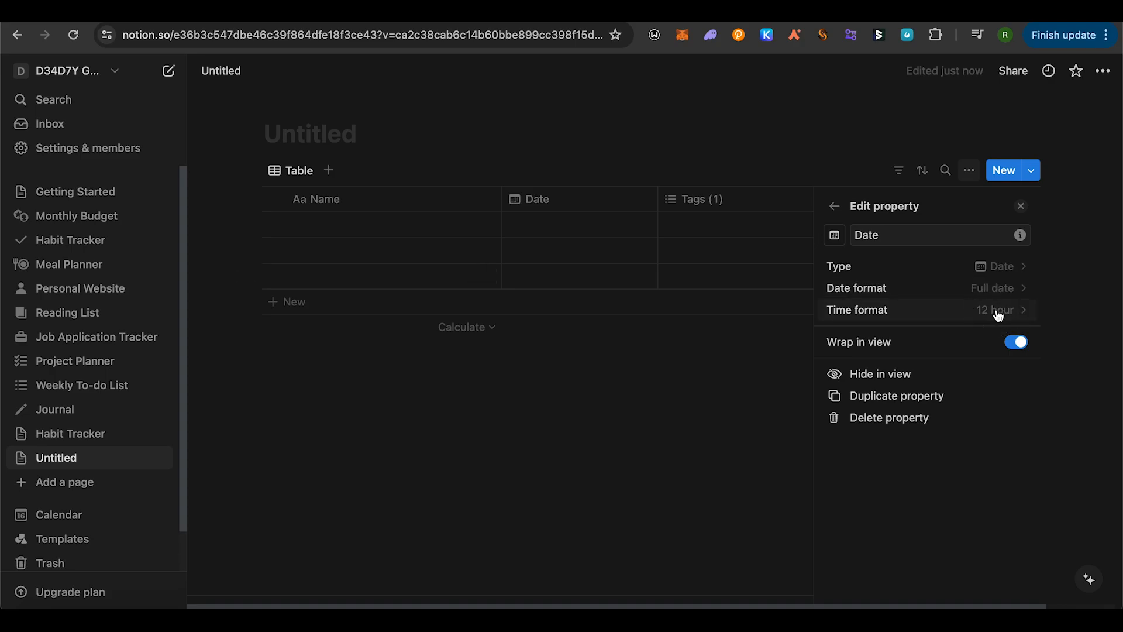
pyautogui.click(910, 387)
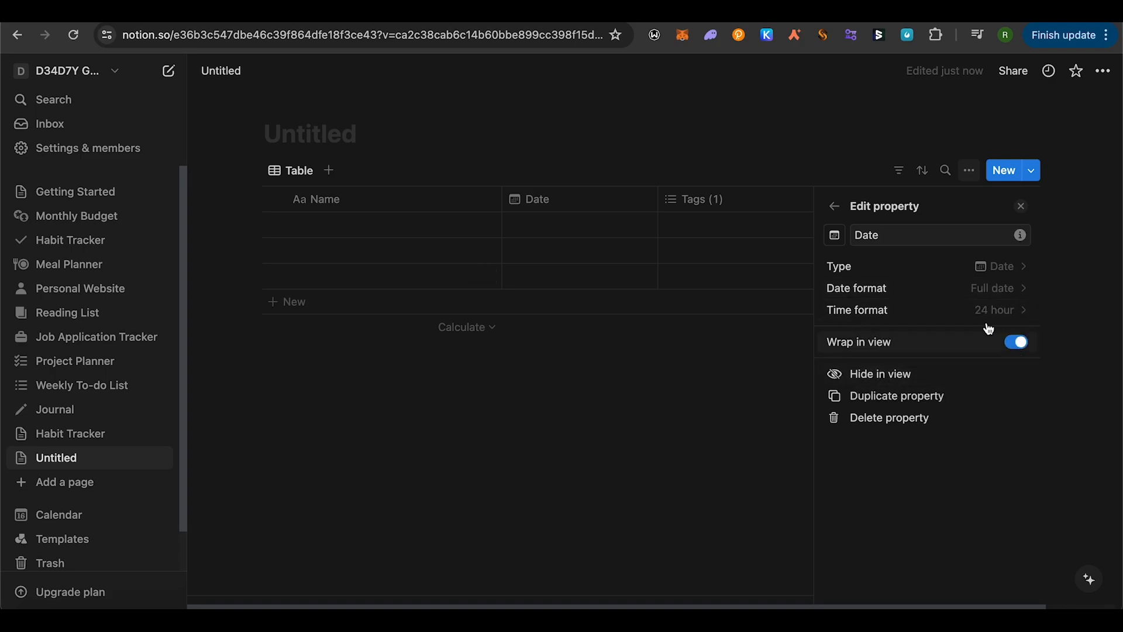
pyautogui.click(998, 287)
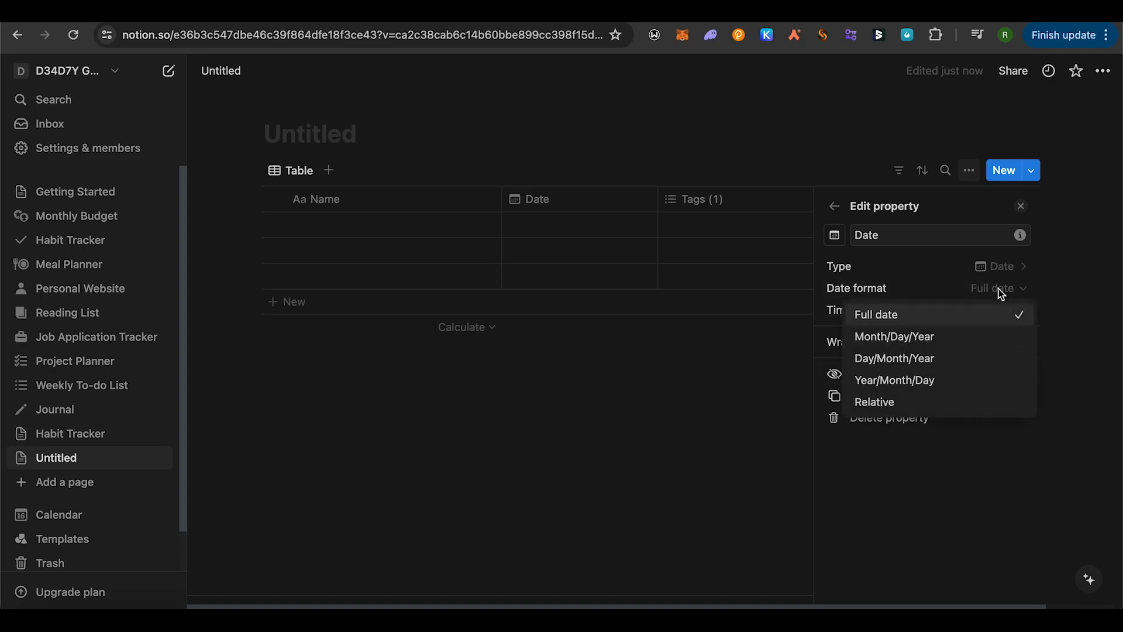
pyautogui.click(999, 292)
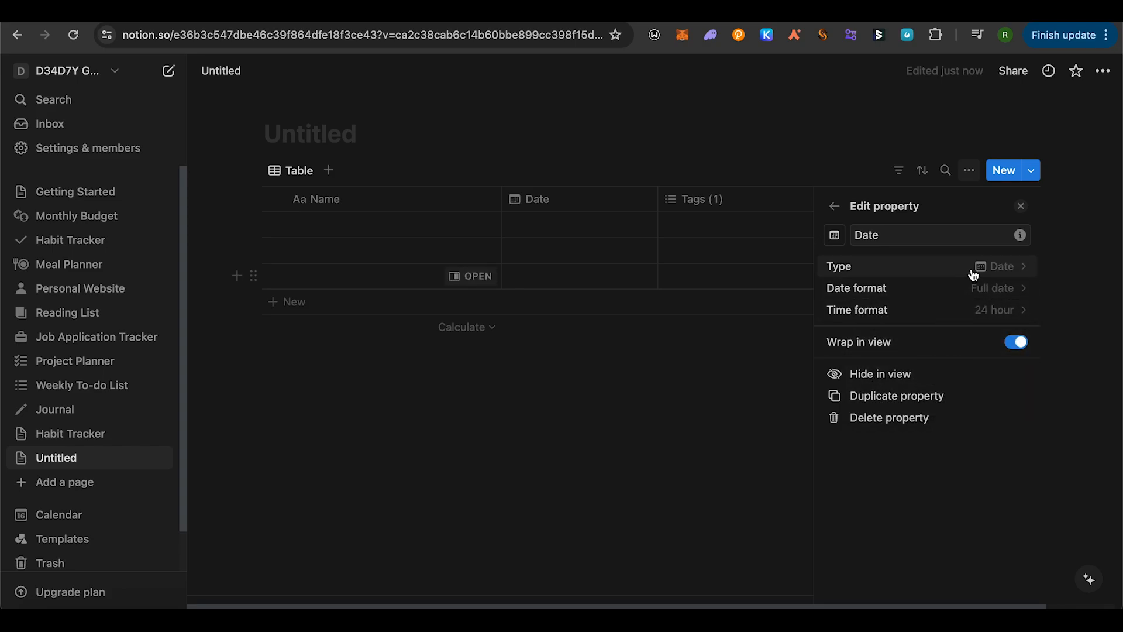
# Step: Rename the duplicated tags property to Habit 1 and change its type to Checkbox
pyautogui.click(693, 199)
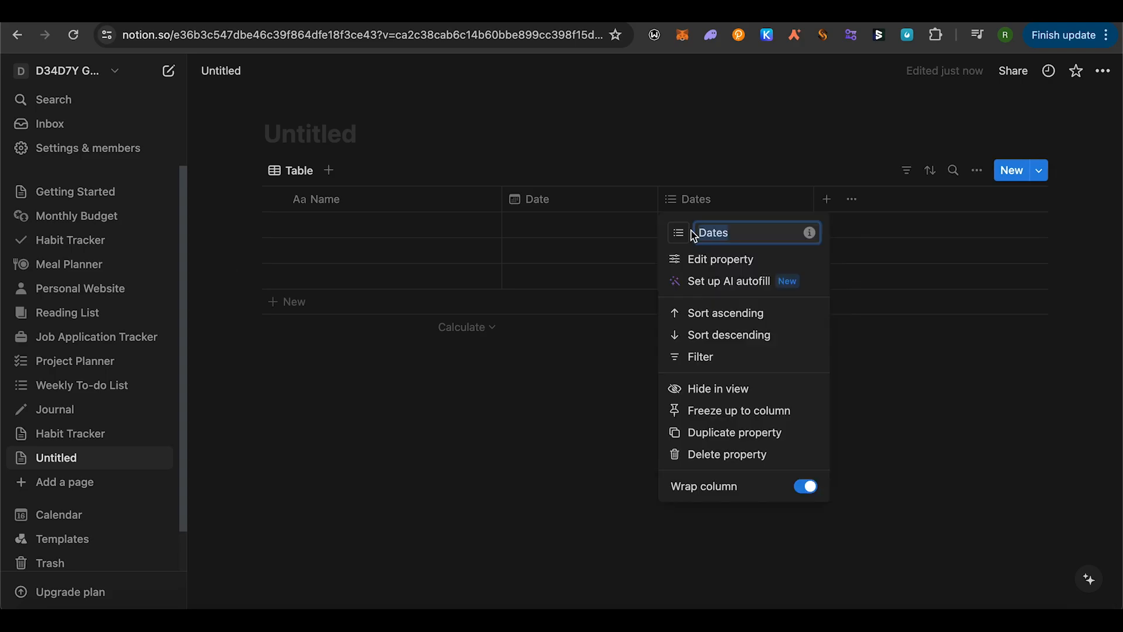
pyautogui.write('Habit 1')
pyautogui.click(717, 261)
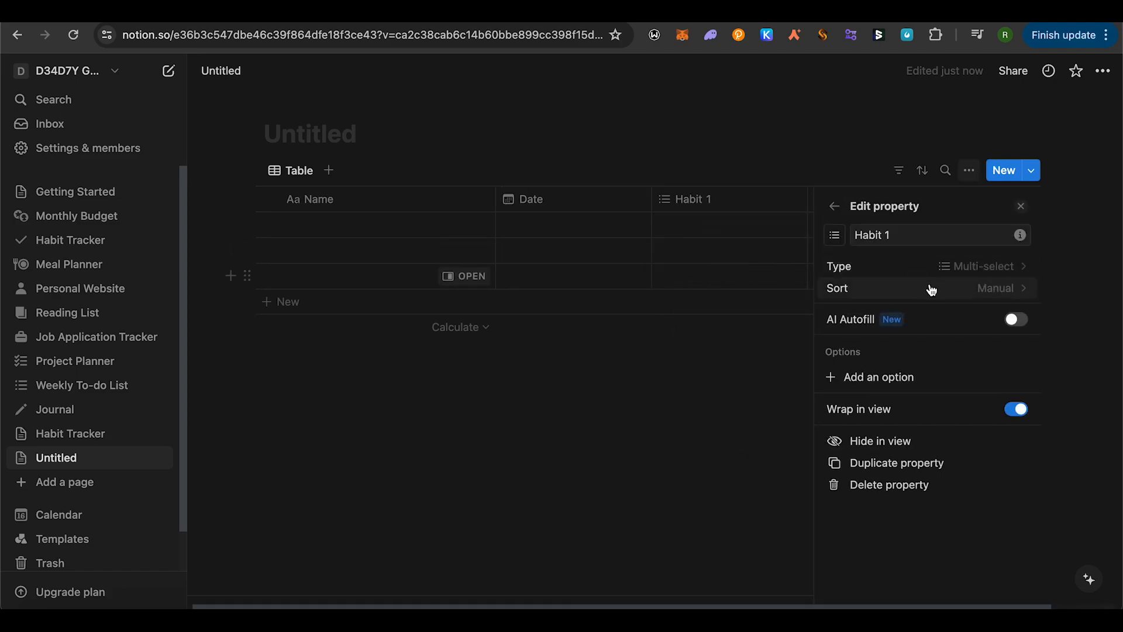
pyautogui.click(959, 268)
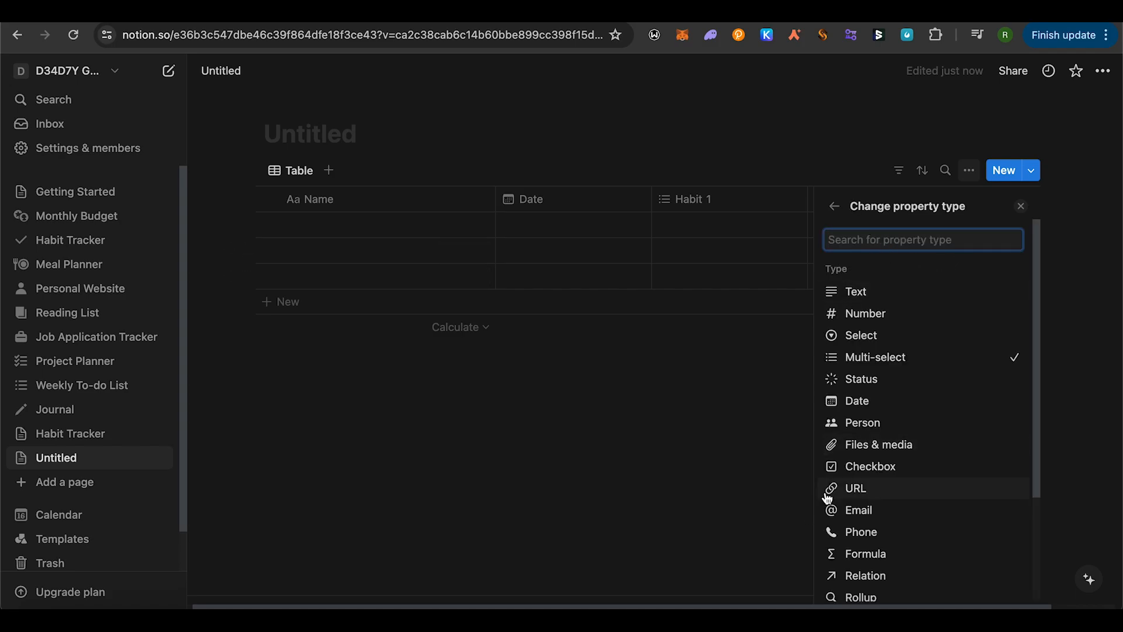
pyautogui.click(868, 467)
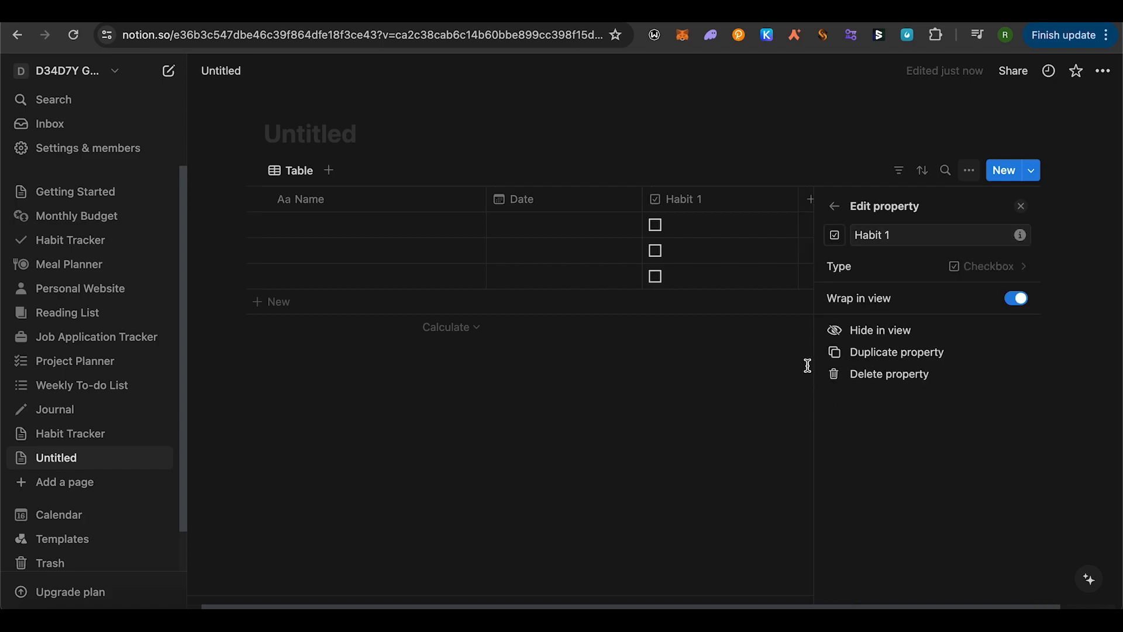
pyautogui.click(706, 384)
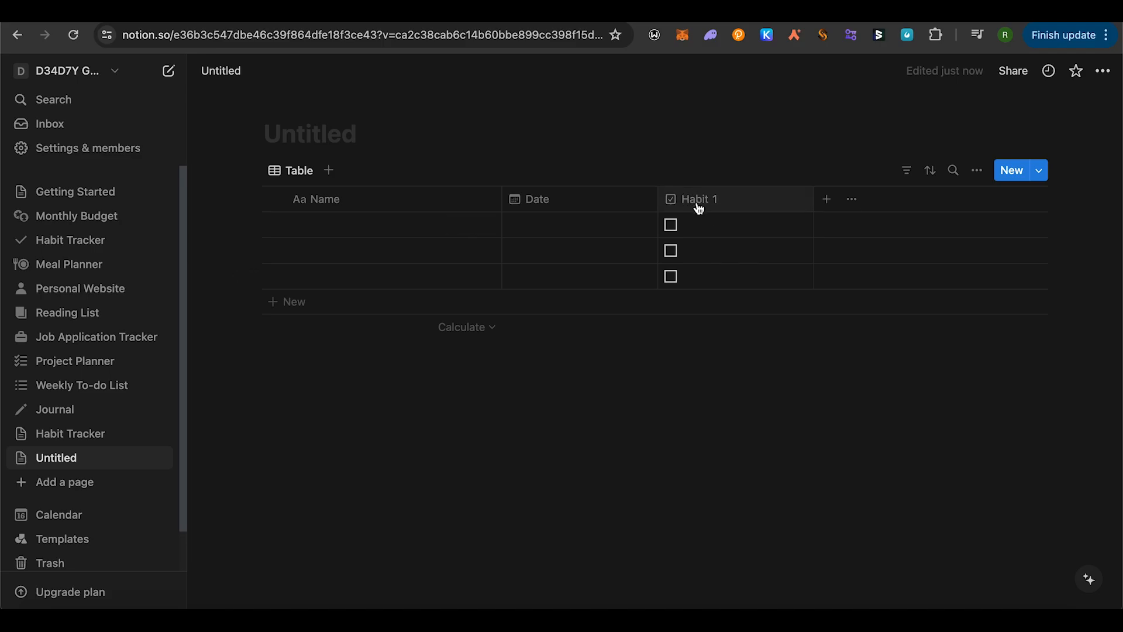
pyautogui.click(700, 203)
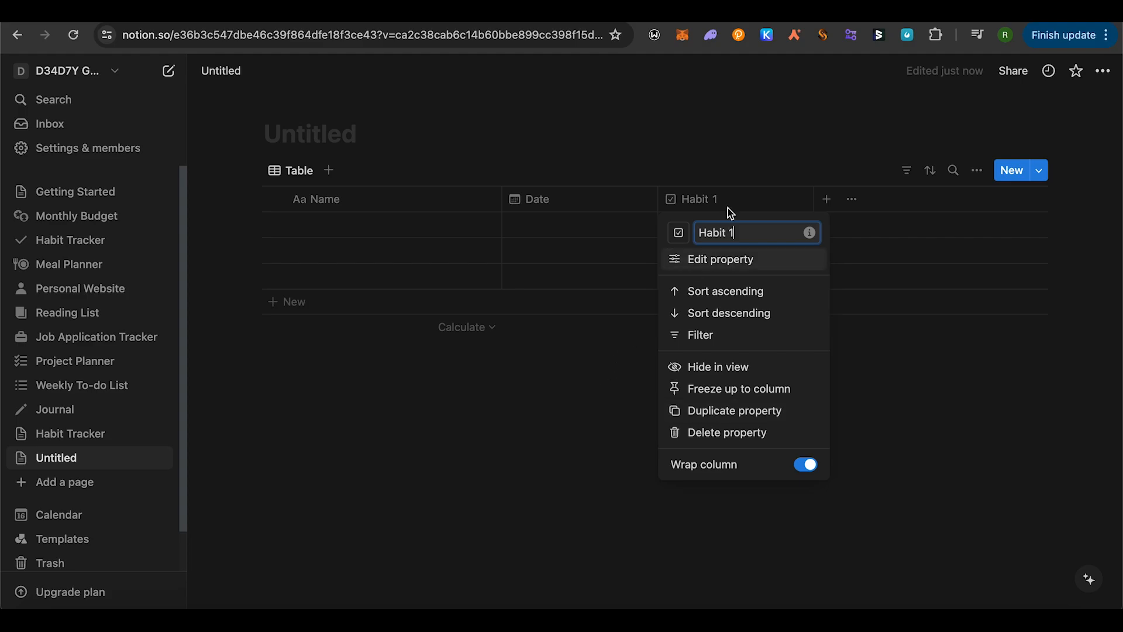
pyautogui.click(635, 364)
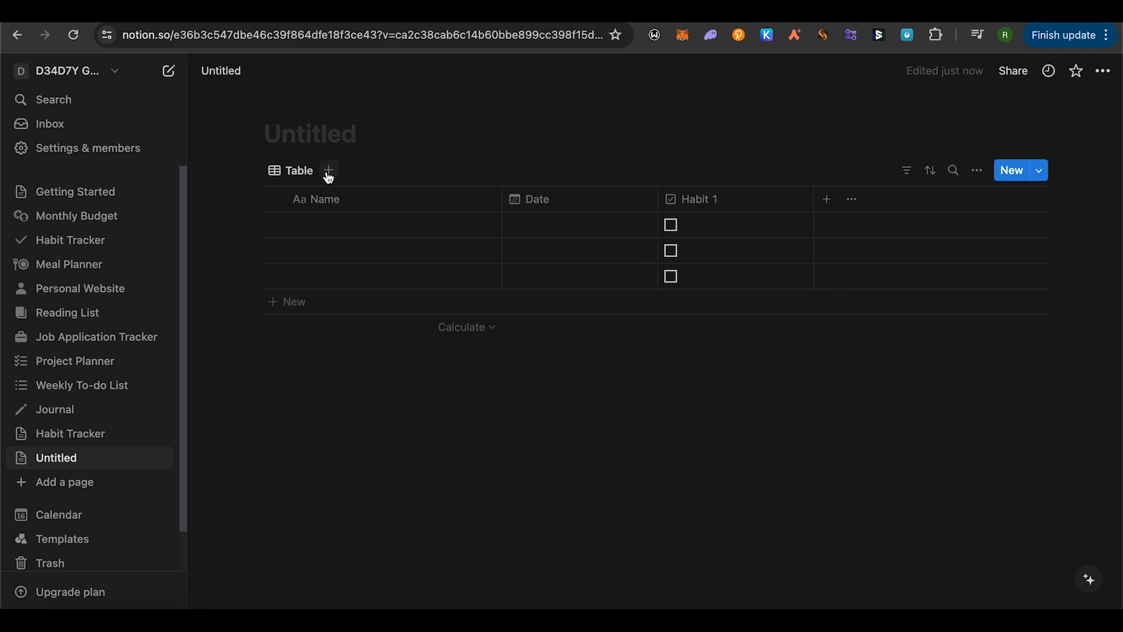
# Step: Duplicate the table view four times within the database
pyautogui.click(291, 171)
pyautogui.click(308, 289)
pyautogui.click(359, 172)
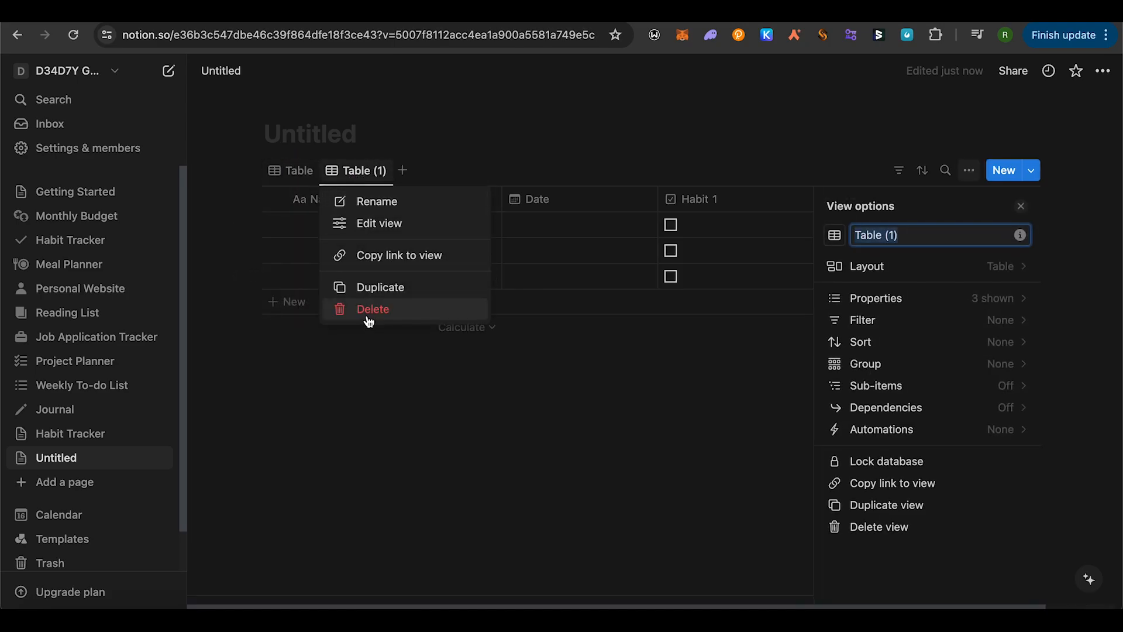
pyautogui.click(369, 310)
pyautogui.click(531, 380)
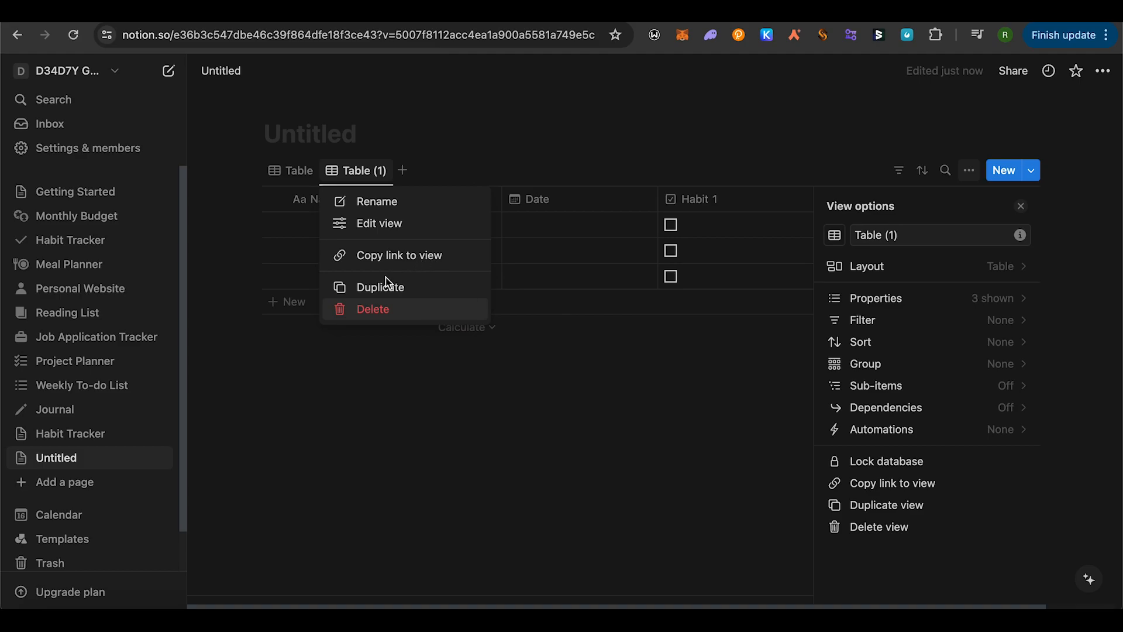
pyautogui.click(359, 285)
pyautogui.click(419, 171)
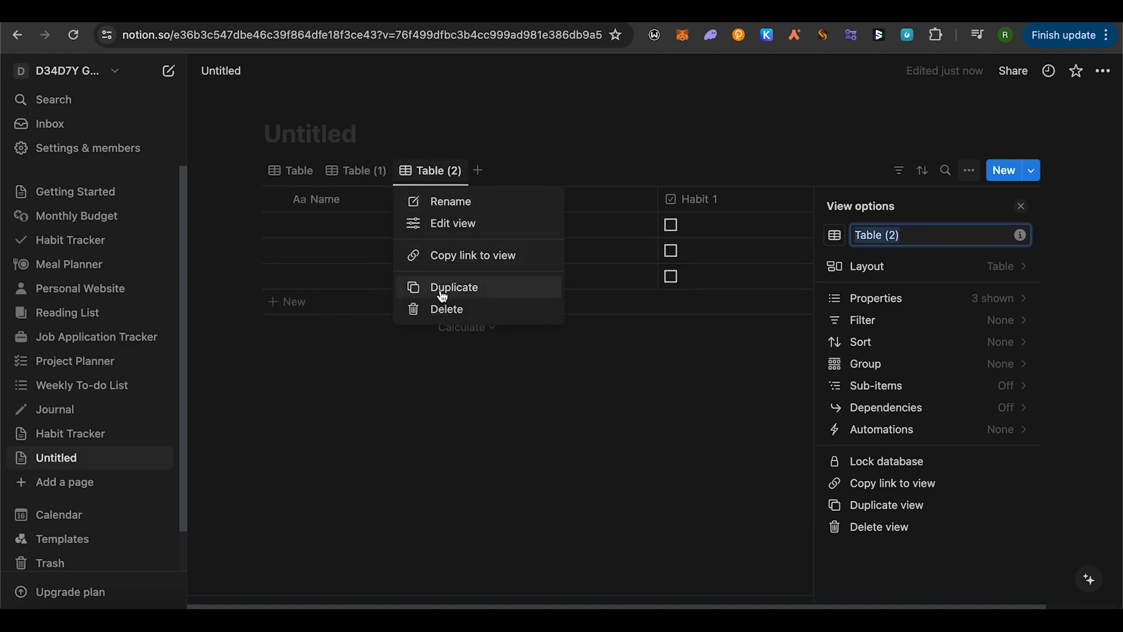
pyautogui.click(441, 286)
pyautogui.click(508, 171)
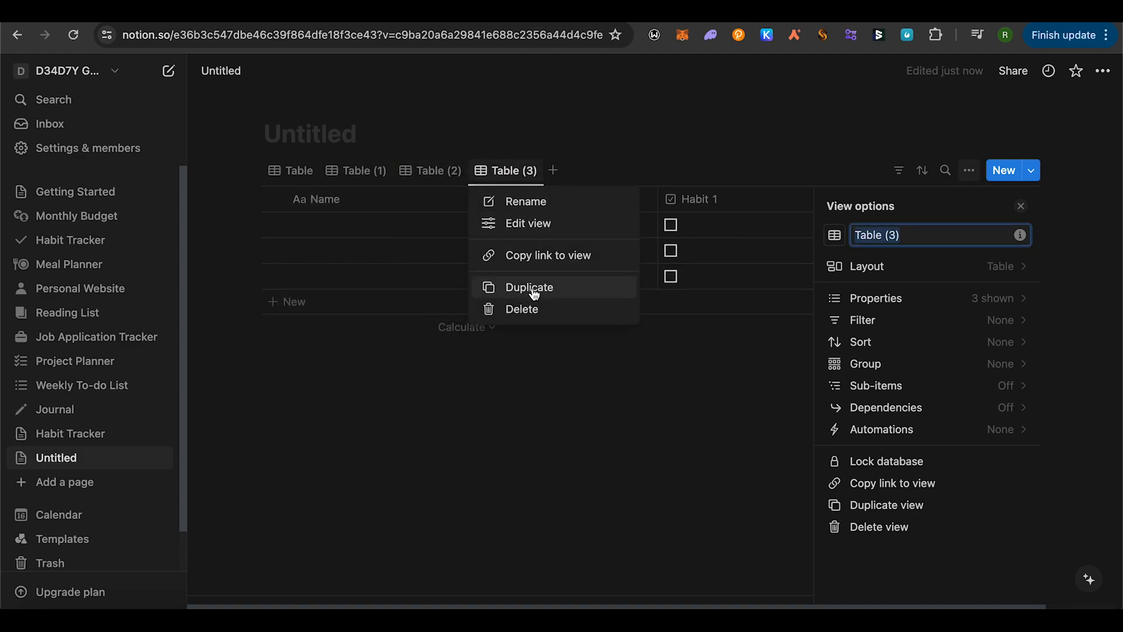
pyautogui.click(529, 287)
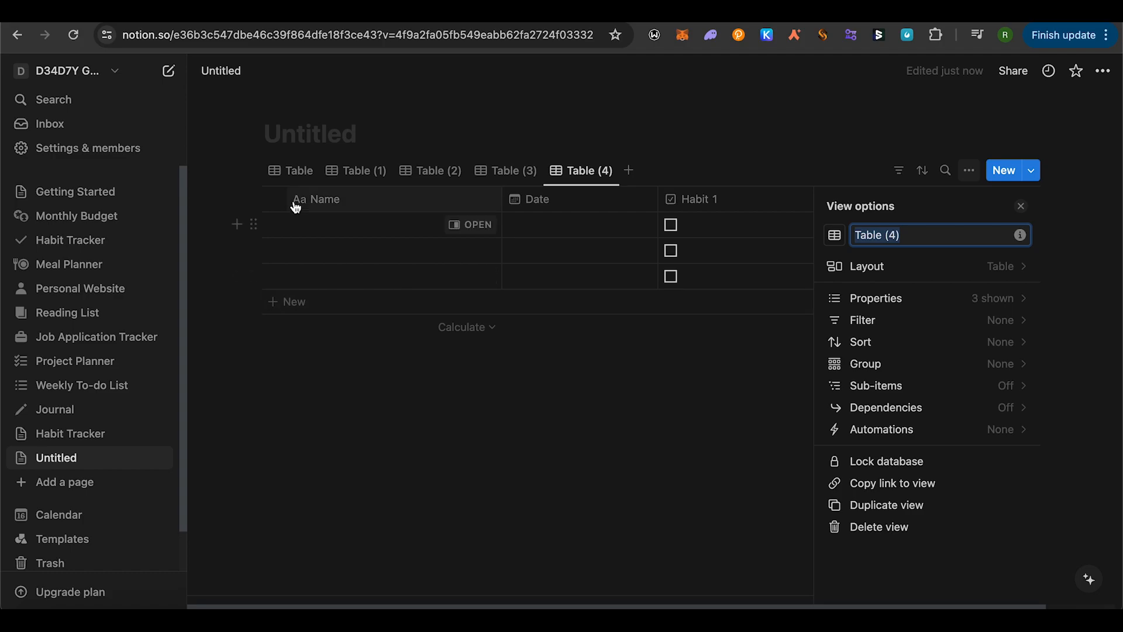
# Step: Undo the last view duplication and title the page Habit Maker
pyautogui.click(312, 136)
pyautogui.press('super+z')
pyautogui.write('Ha')
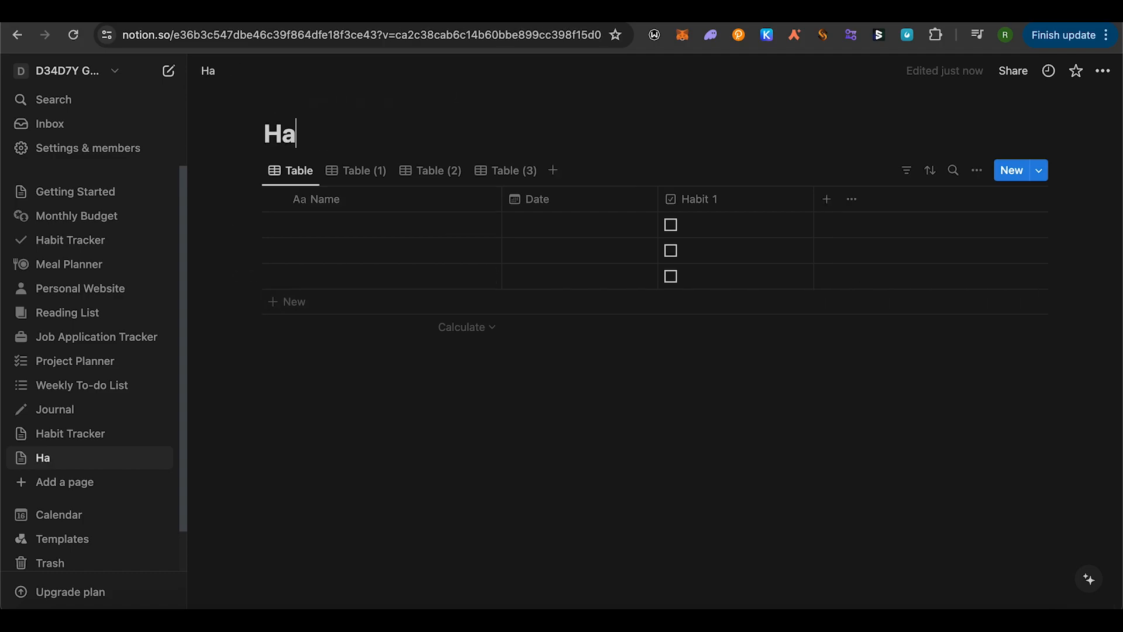
pyautogui.write('bit Maker')
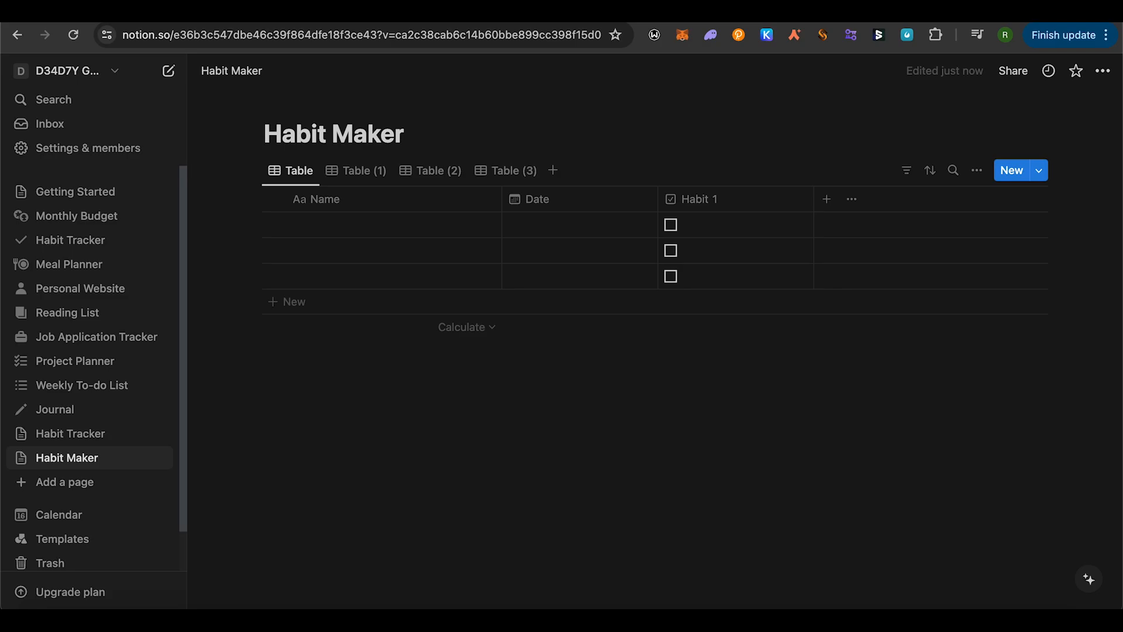
# Step: Rename the first table view to Daily View
pyautogui.click(294, 177)
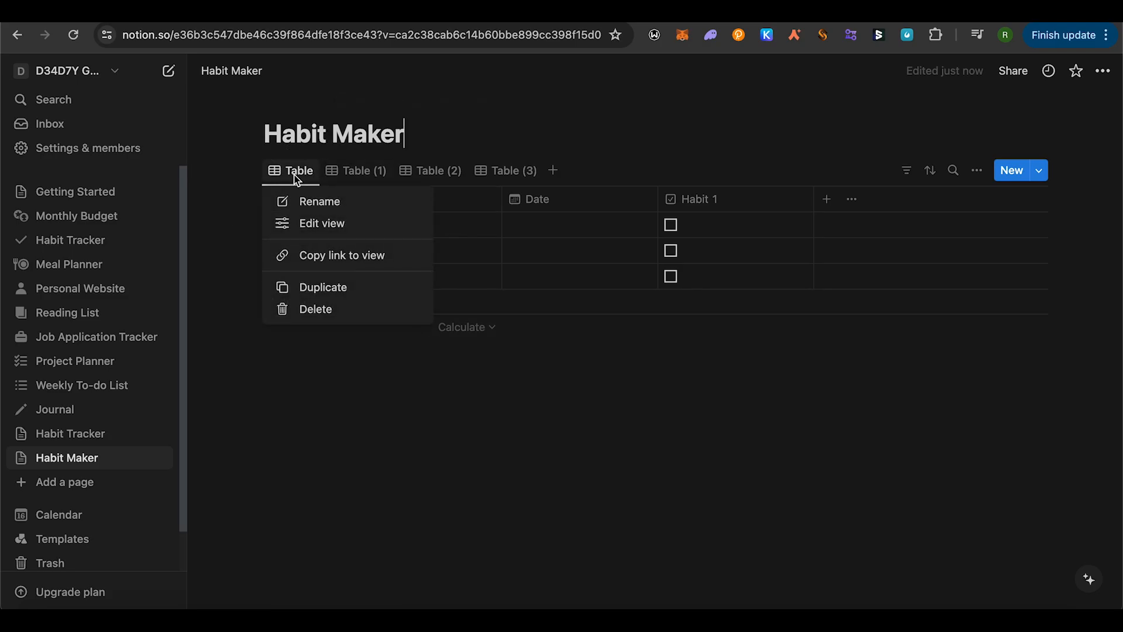
pyautogui.click(308, 209)
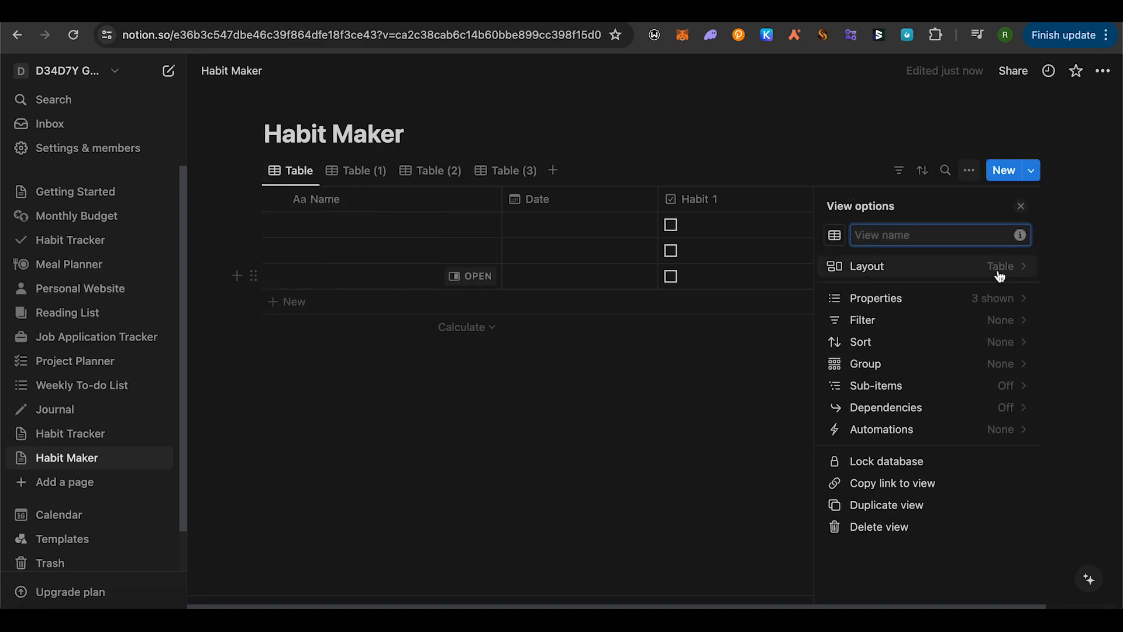
pyautogui.write('Daily V')
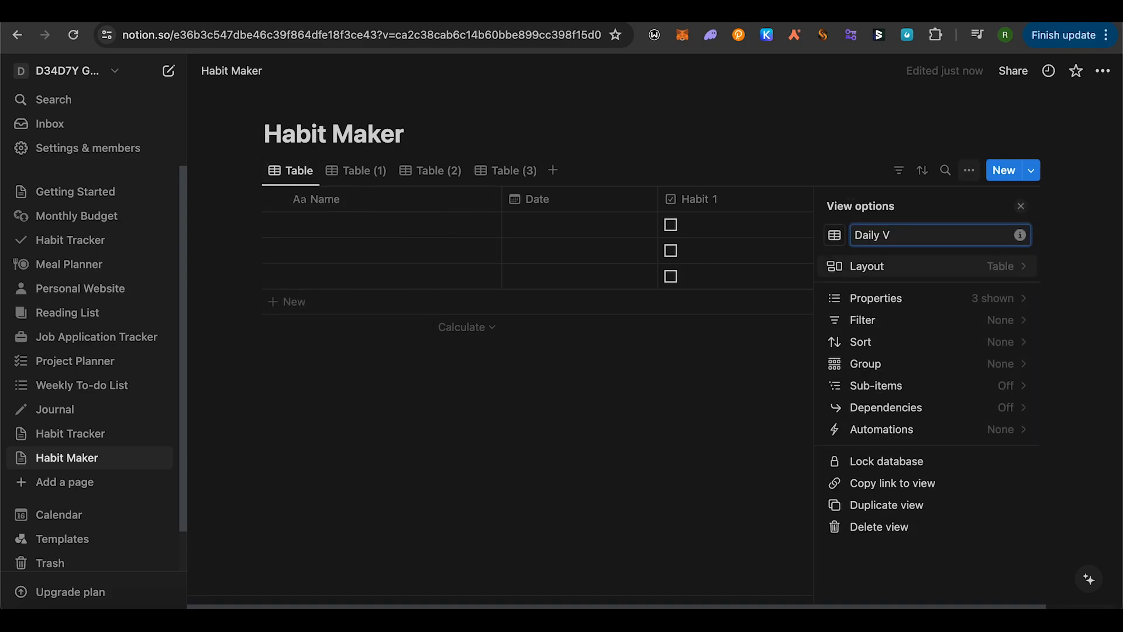
pyautogui.write('iew')
pyautogui.press('Return')
# Step: Filter the Daily View by the Date property, relative to today, showing only this day
pyautogui.click(907, 170)
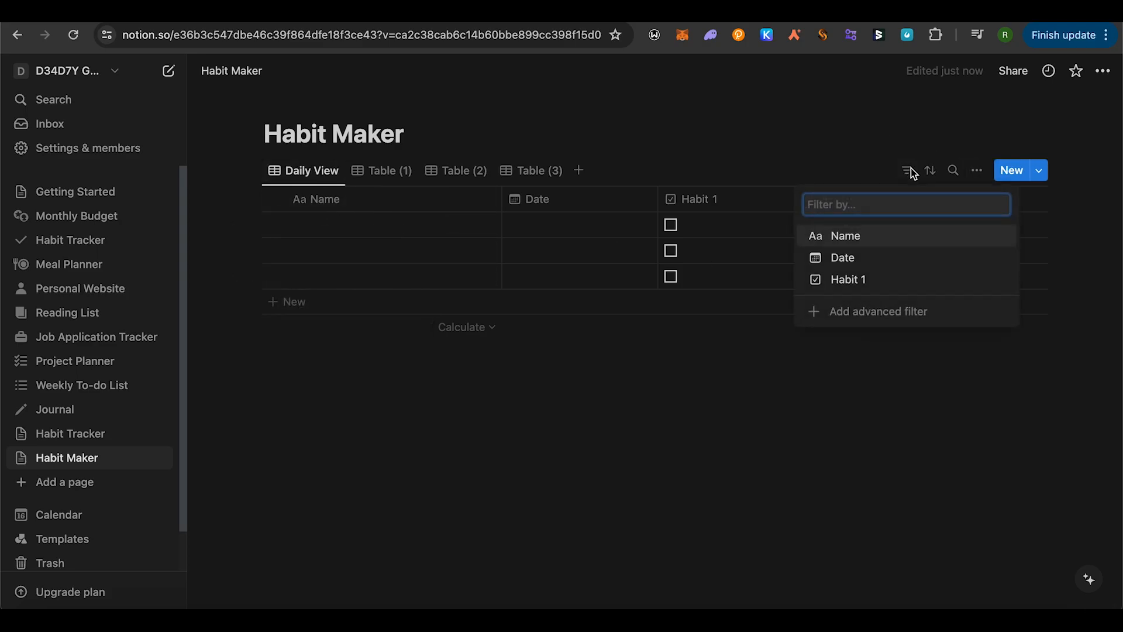
pyautogui.click(844, 263)
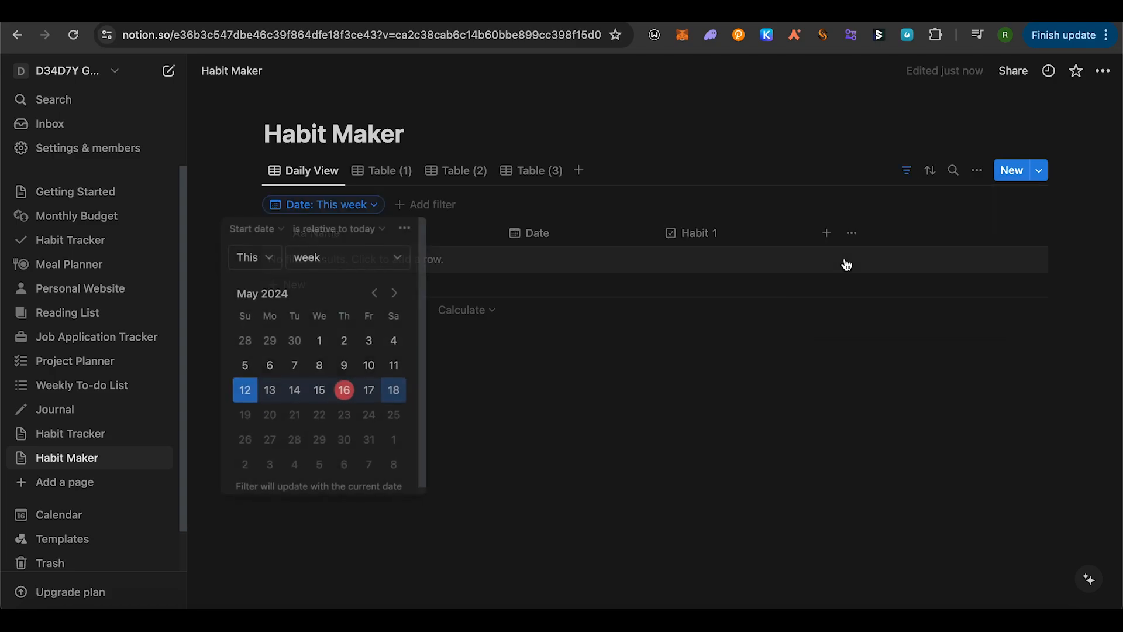
pyautogui.click(338, 257)
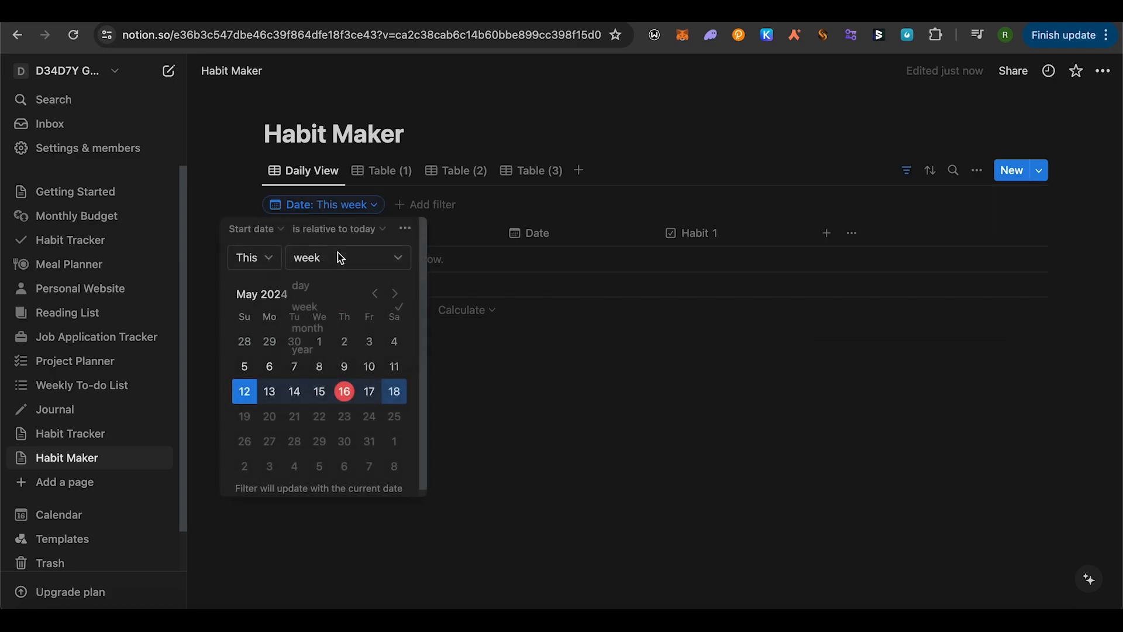
pyautogui.click(300, 284)
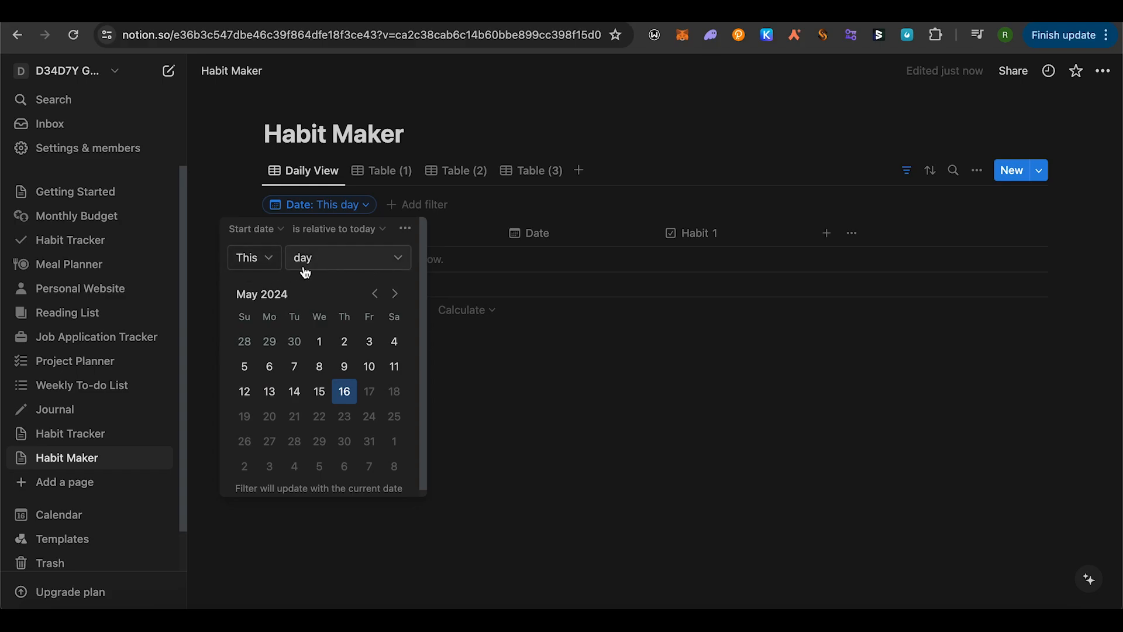
pyautogui.click(607, 431)
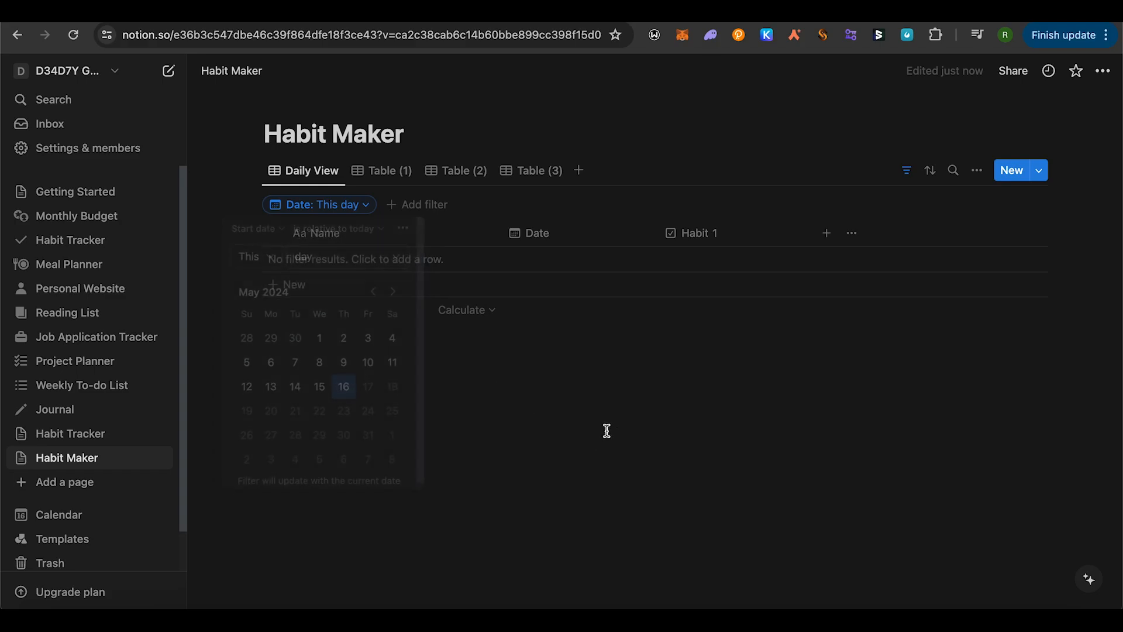
# Step: Rename the Table (1) view to Weekly View
pyautogui.click(386, 175)
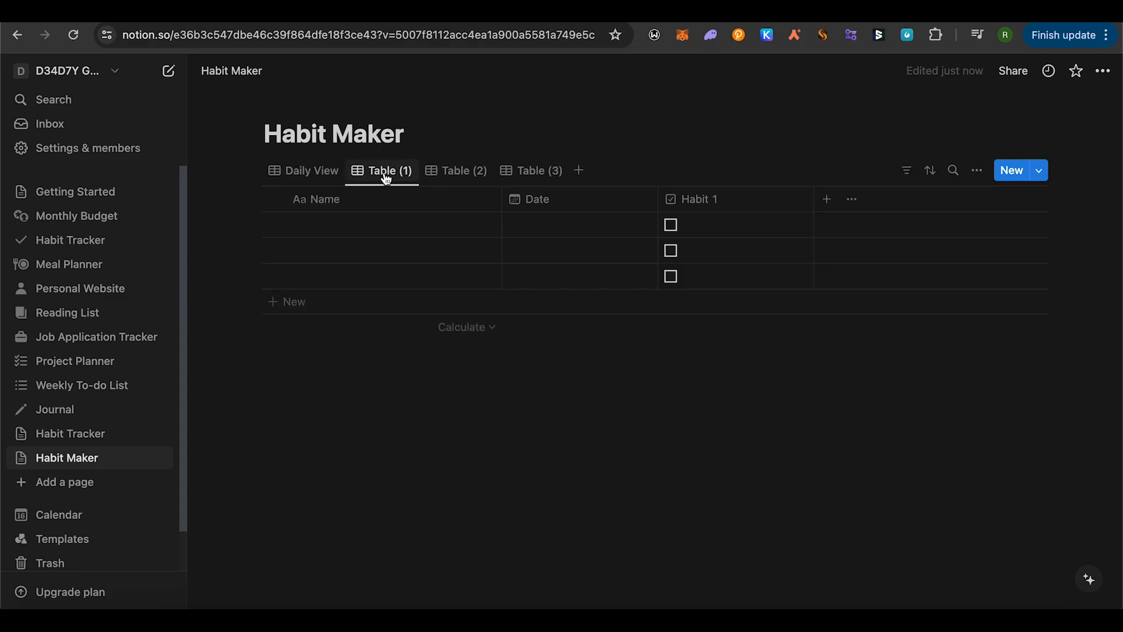
pyautogui.click(386, 176)
pyautogui.click(410, 222)
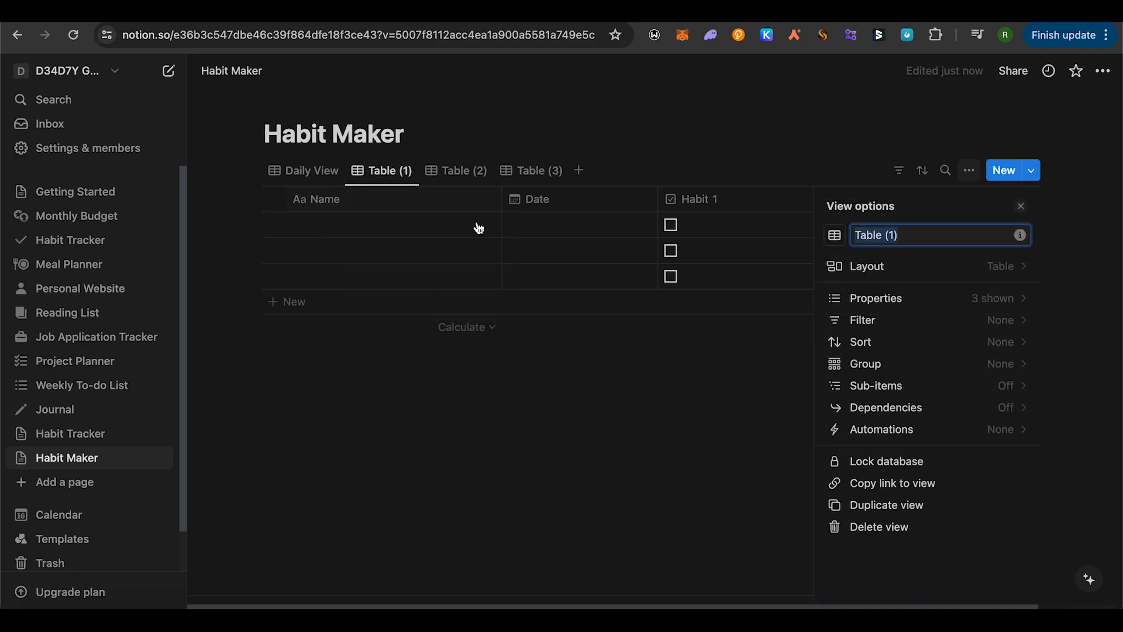
pyautogui.write('Weekly View')
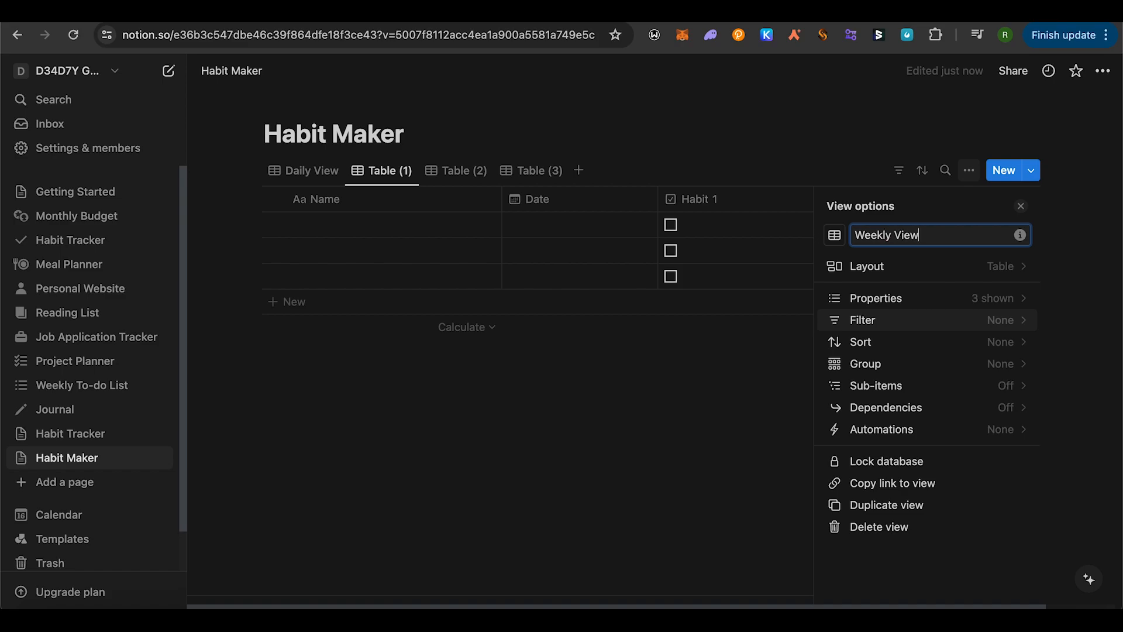
# Step: Group the Weekly View by Date in week intervals, with the groups sorted newest first
pyautogui.click(897, 368)
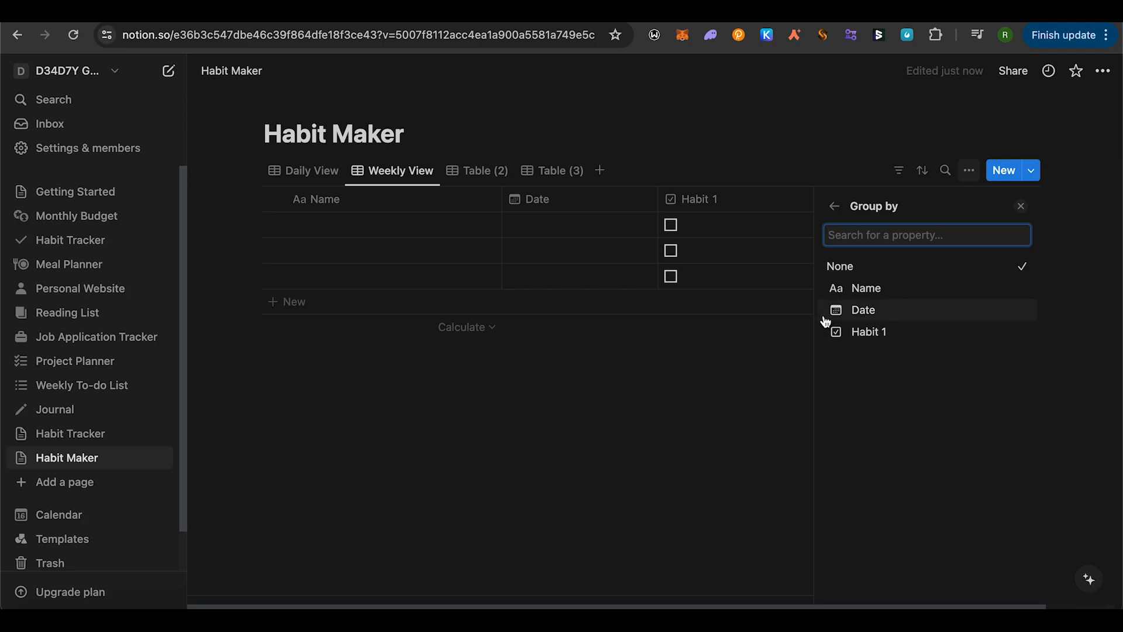
pyautogui.click(842, 310)
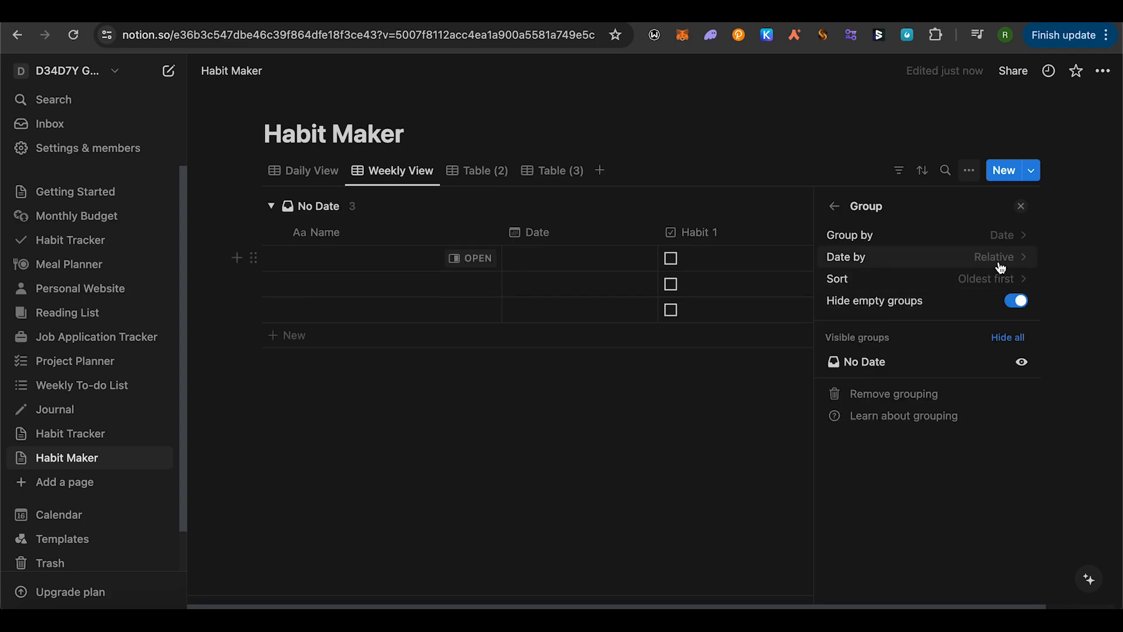
pyautogui.click(999, 263)
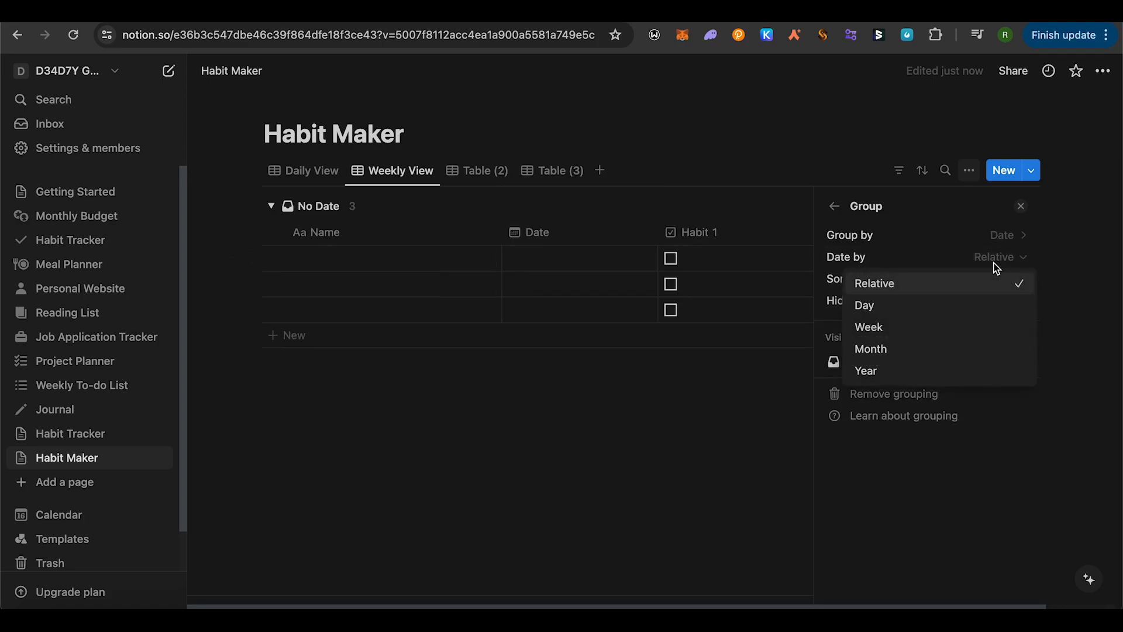
pyautogui.click(892, 329)
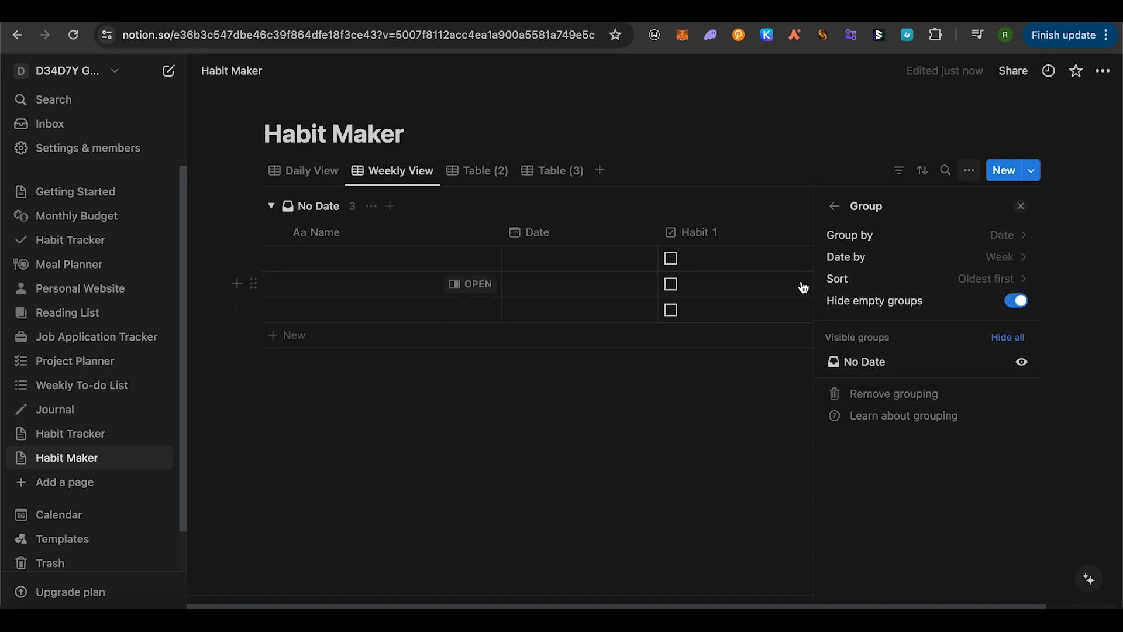
pyautogui.click(960, 279)
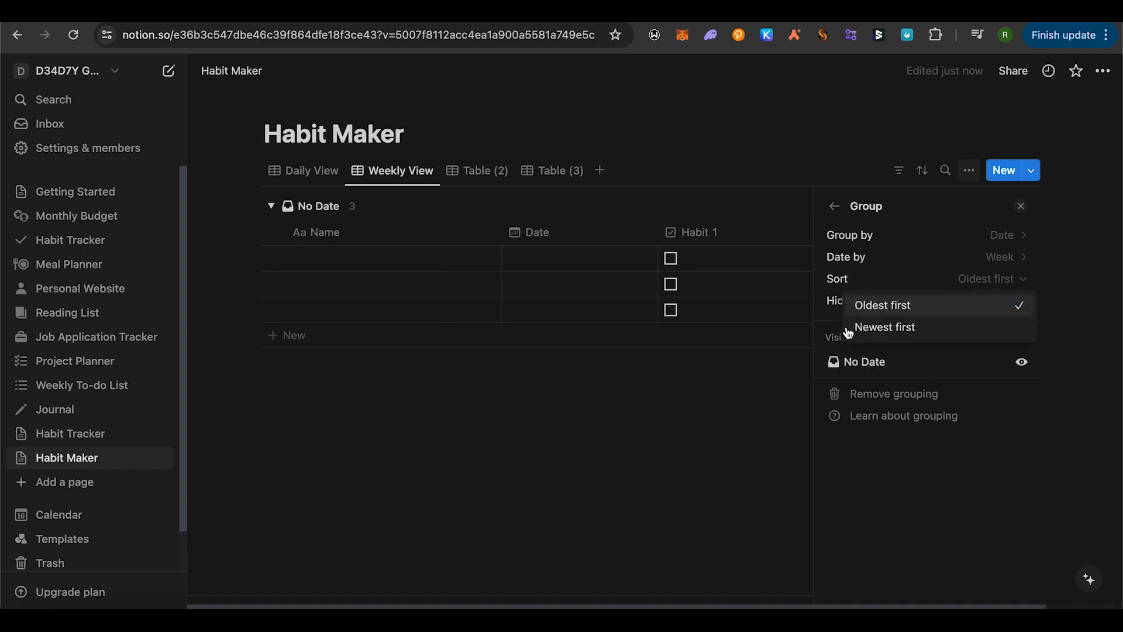
pyautogui.click(902, 328)
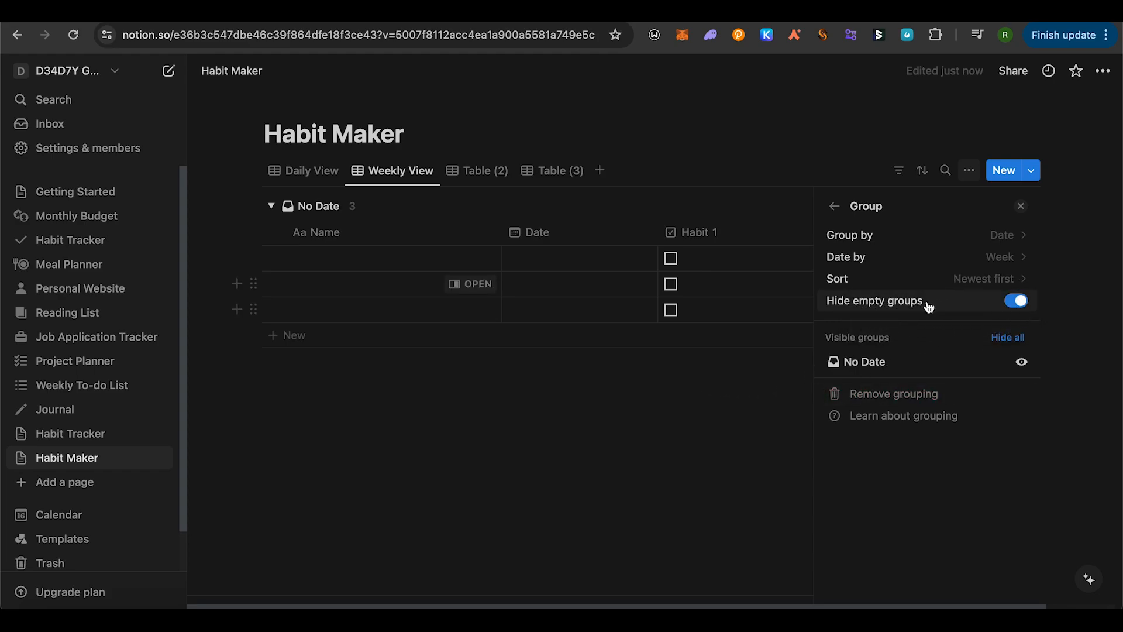
pyautogui.click(745, 397)
# Step: Add an ascending sort on the Date property to the Weekly View
pyautogui.click(934, 174)
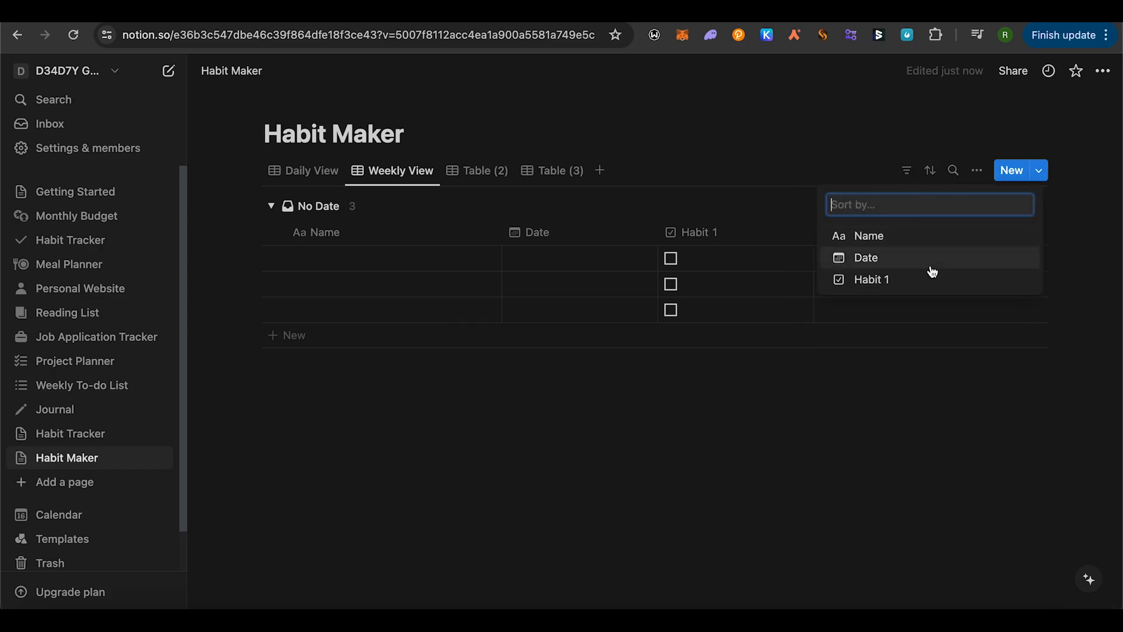
pyautogui.click(871, 259)
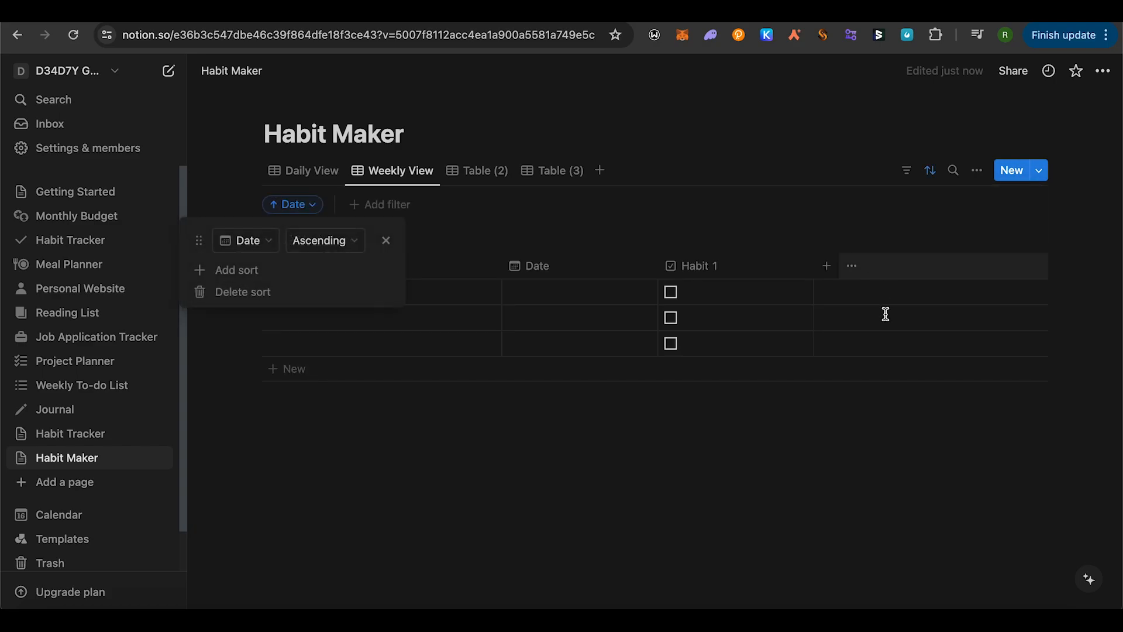
pyautogui.click(531, 242)
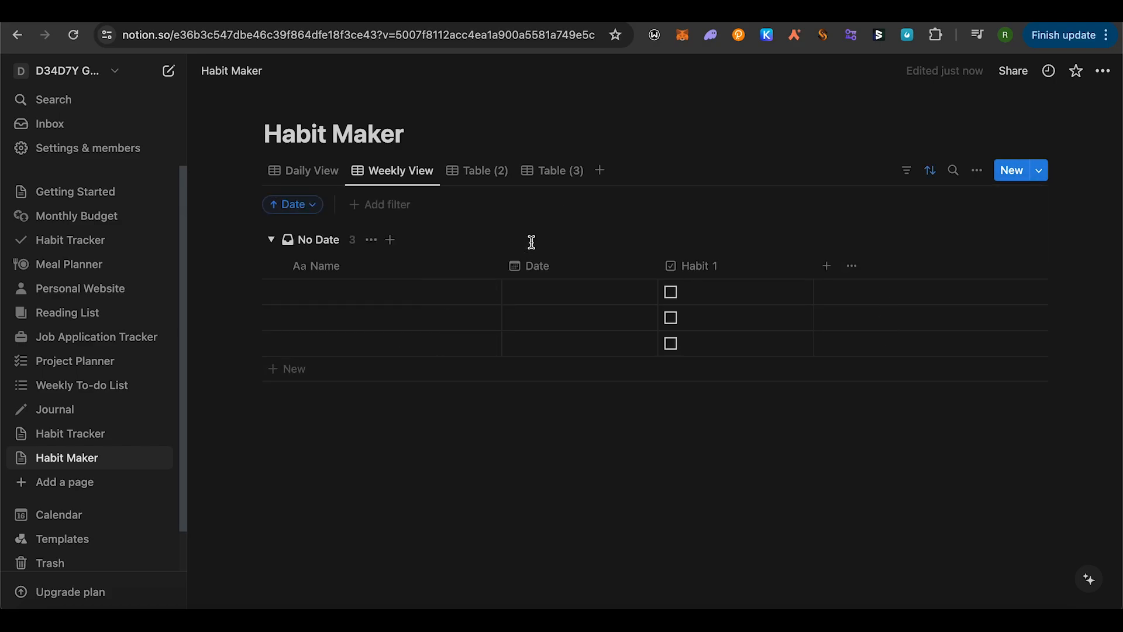
# Step: Rename the Table (2) view to Monthly
pyautogui.click(480, 177)
pyautogui.click(480, 178)
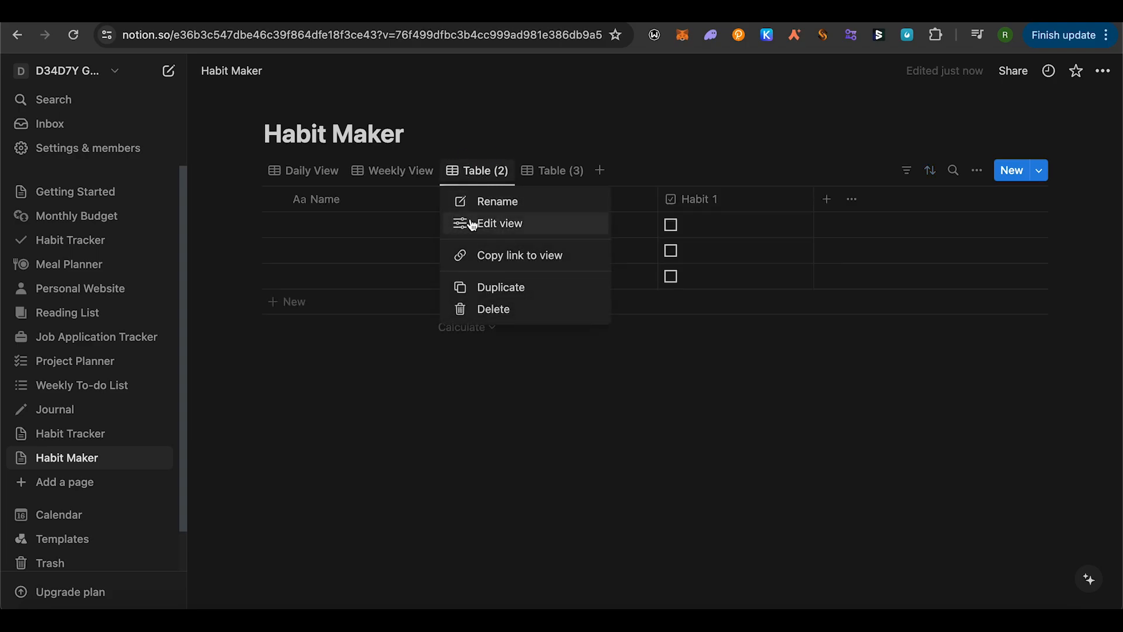
pyautogui.click(478, 199)
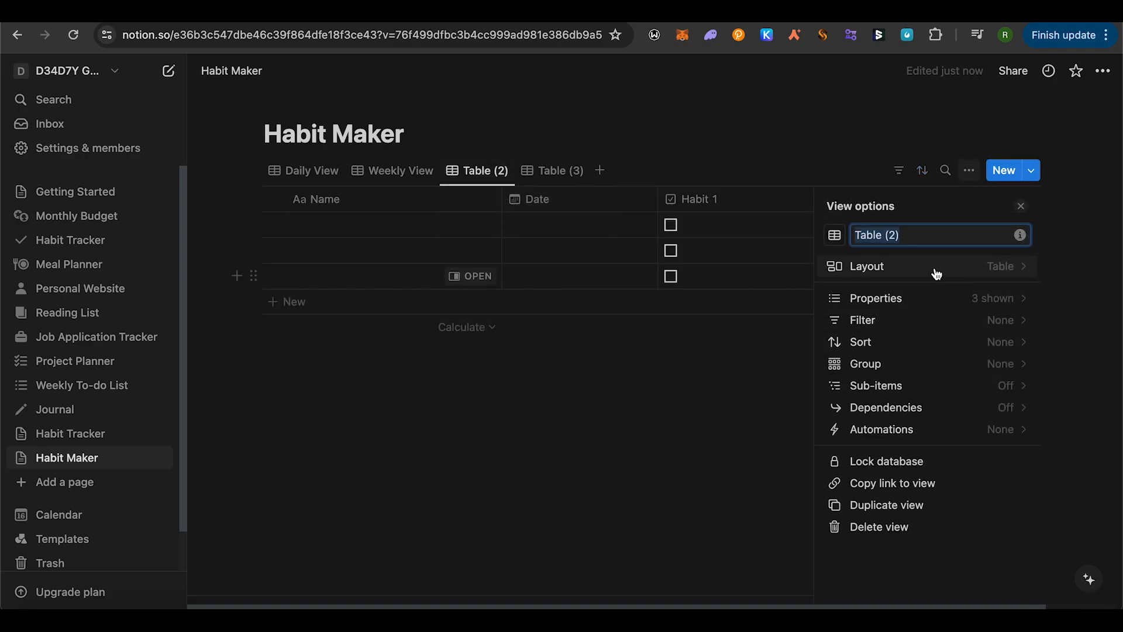
pyautogui.write('Monthly')
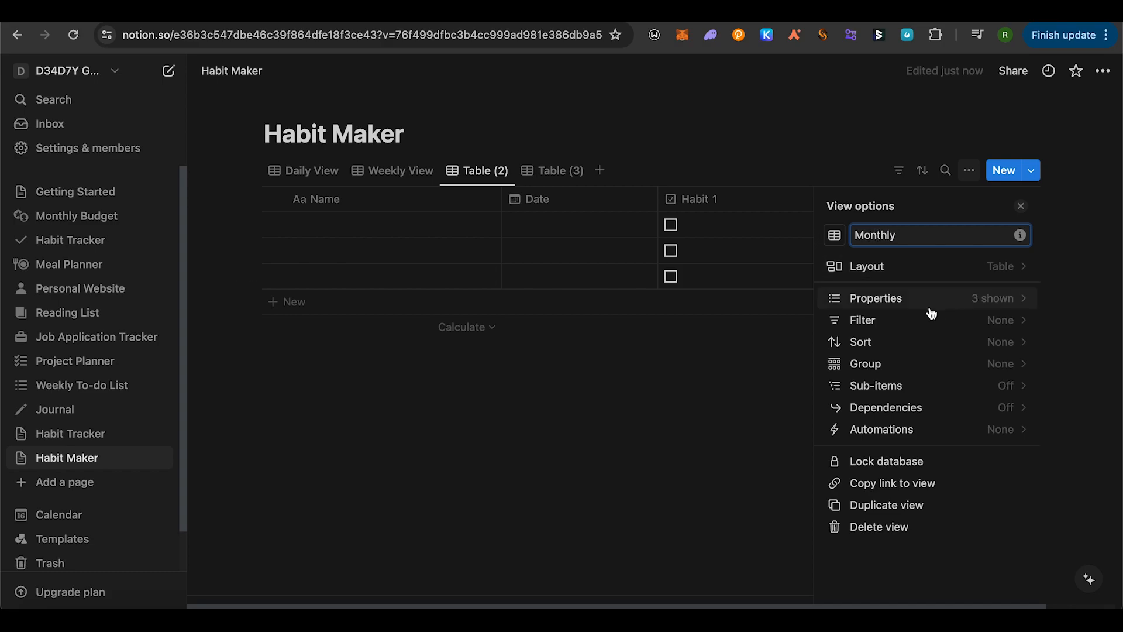
# Step: Group the Monthly view by Date in month intervals, with the groups sorted newest first
pyautogui.click(914, 365)
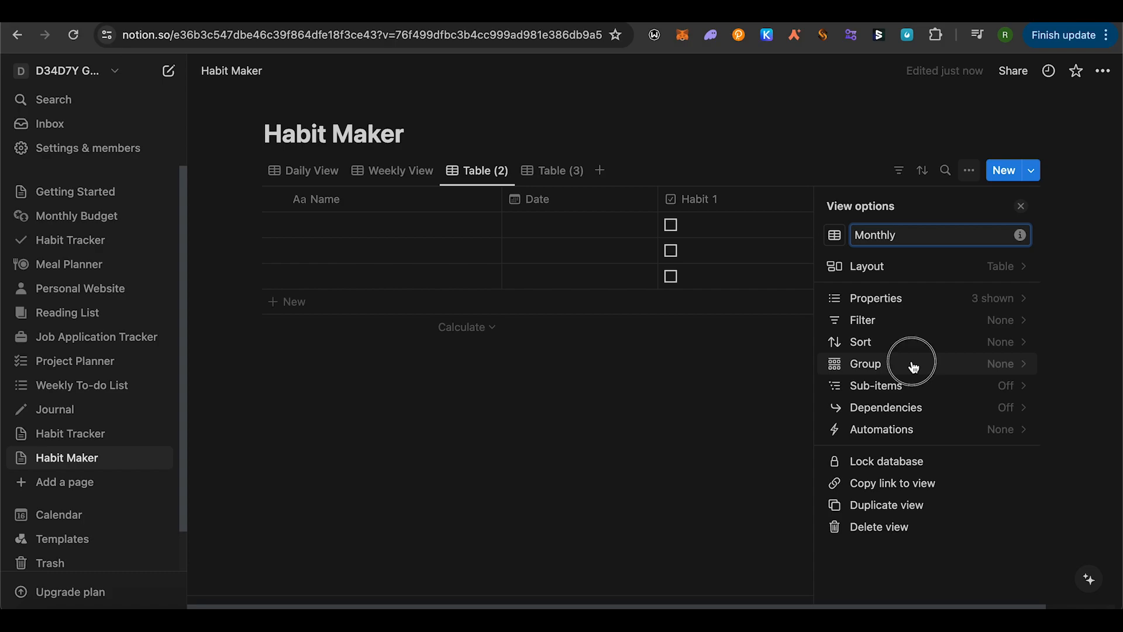
pyautogui.click(867, 311)
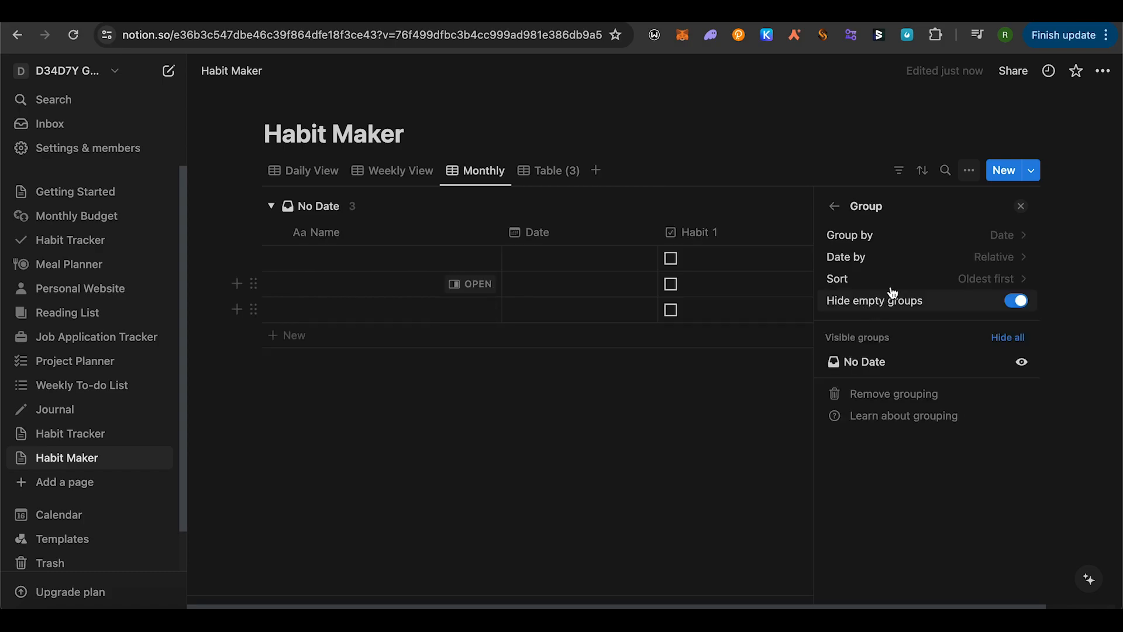
pyautogui.click(987, 258)
pyautogui.click(880, 354)
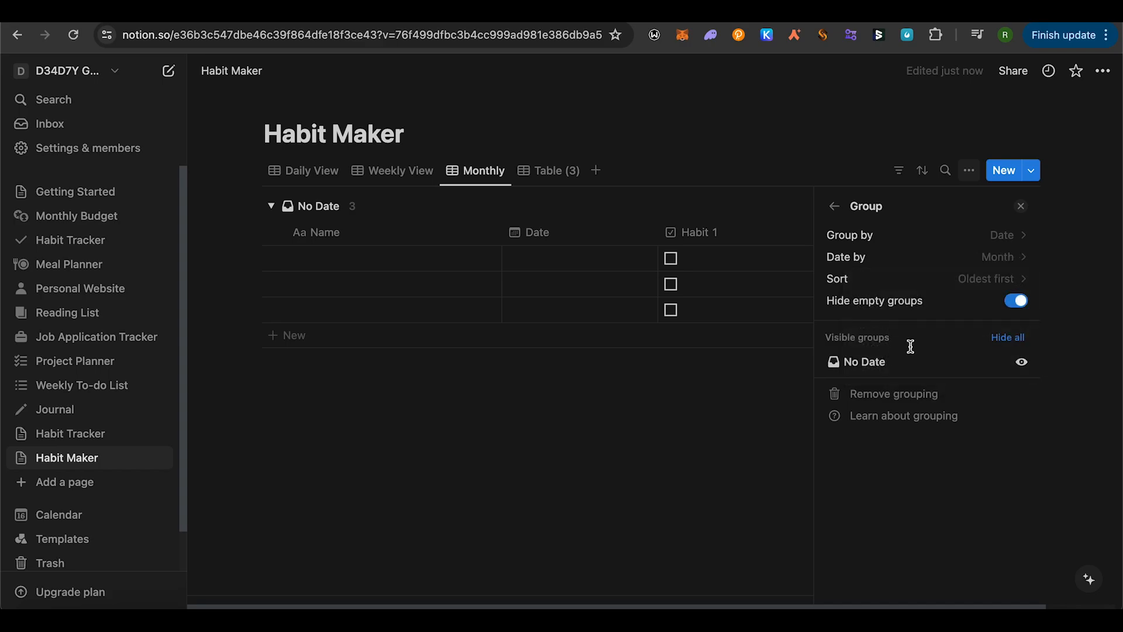
pyautogui.click(980, 277)
pyautogui.click(888, 329)
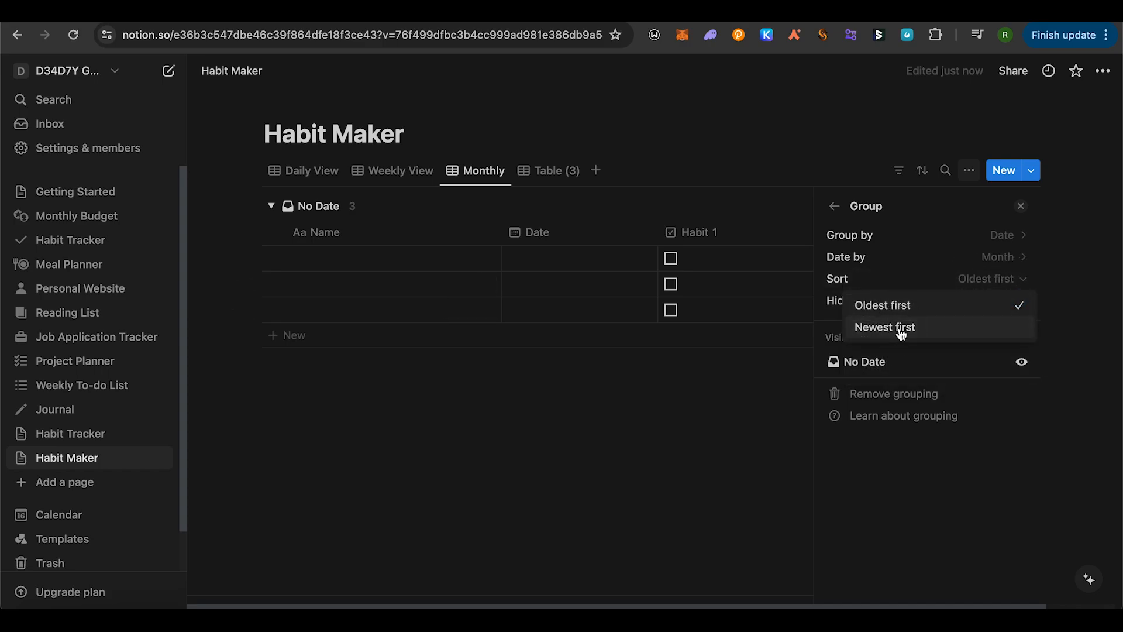
pyautogui.click(835, 206)
# Step: Add an ascending sort on the Date property to the Monthly view
pyautogui.click(920, 174)
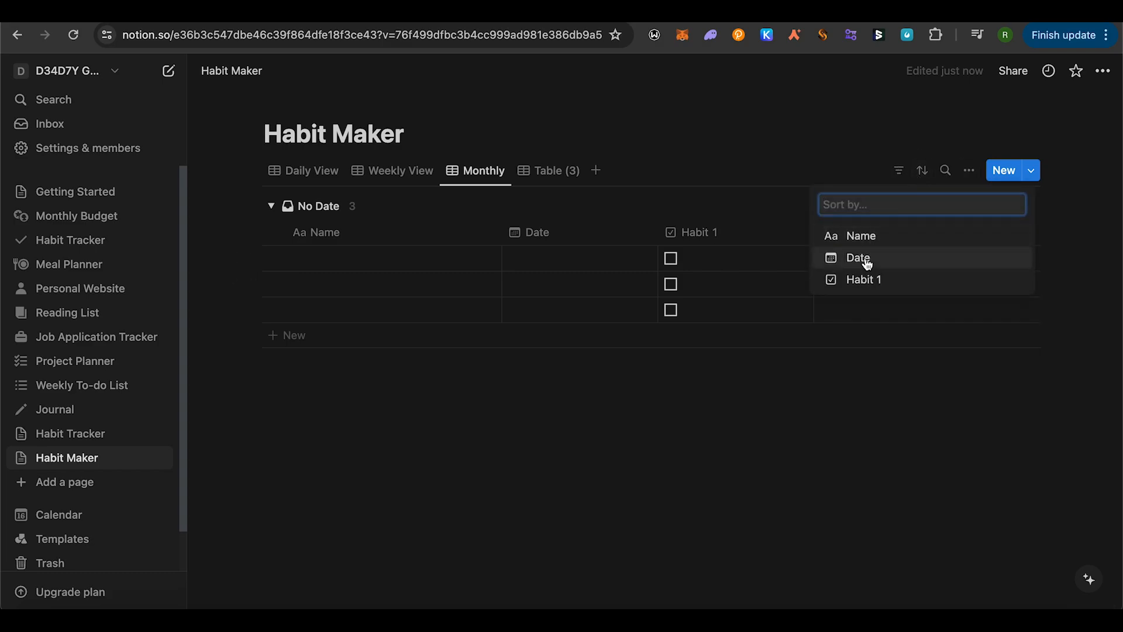
pyautogui.click(867, 258)
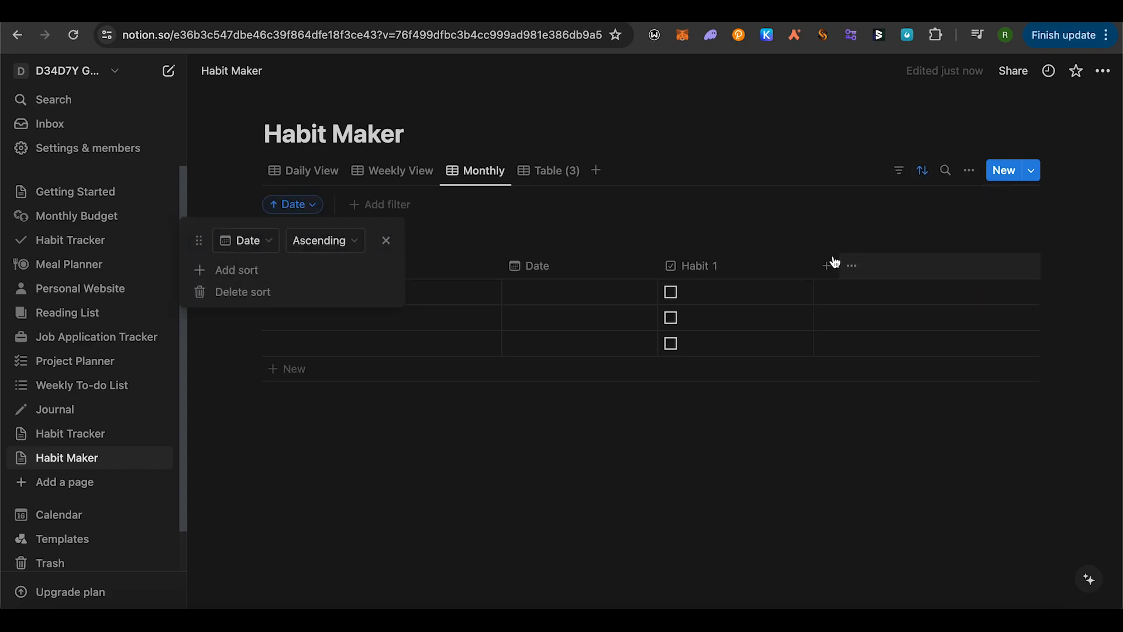
pyautogui.click(498, 228)
# Step: Rename the Table (3) view to Calender
pyautogui.click(548, 171)
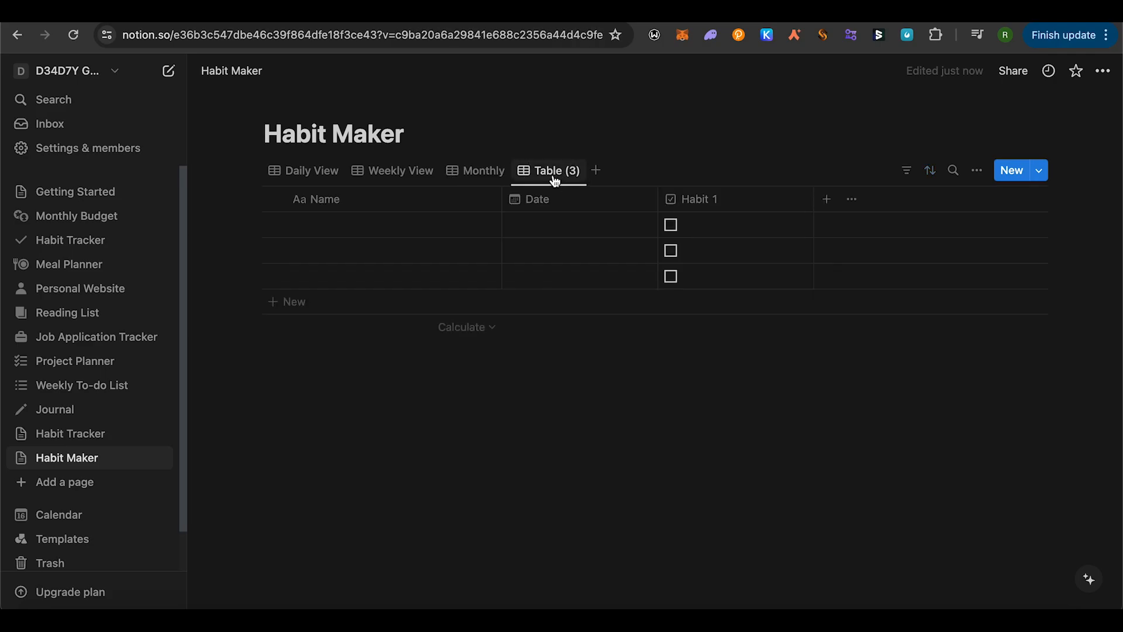
pyautogui.click(547, 171)
pyautogui.click(550, 203)
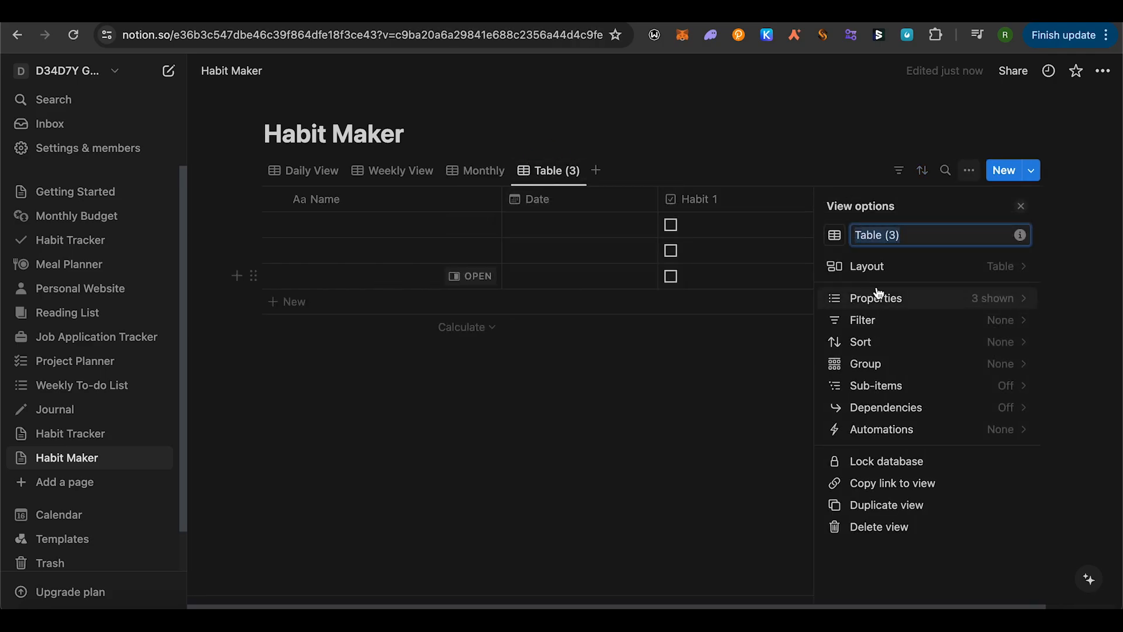
pyautogui.write('Calender')
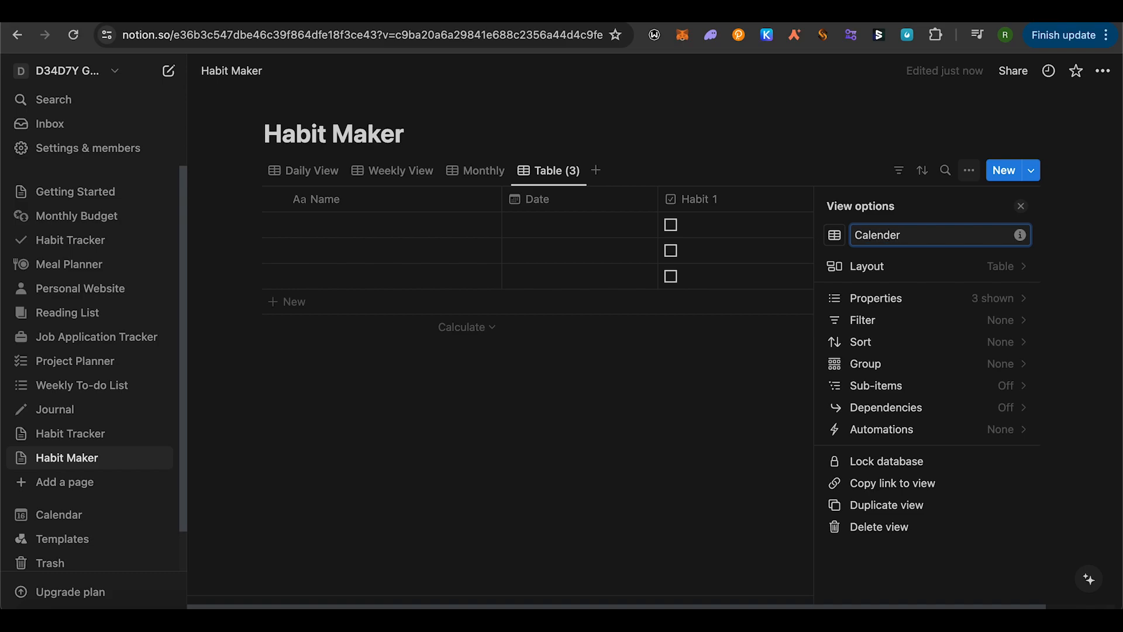
# Step: Change the layout of the Calender view from table to Calendar
pyautogui.click(903, 269)
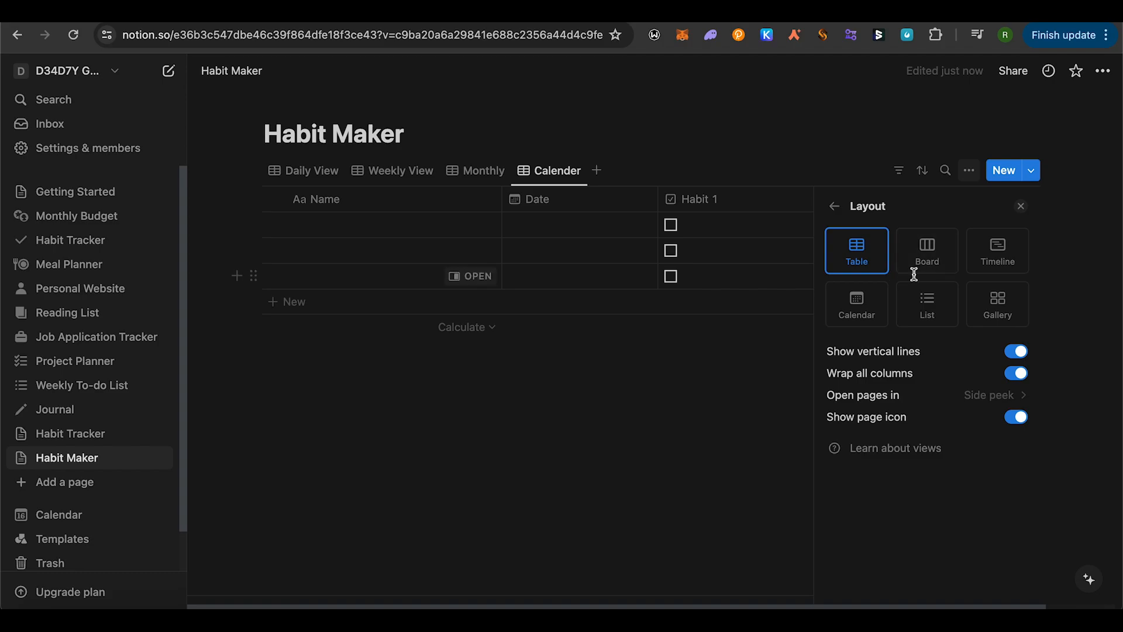
pyautogui.click(861, 316)
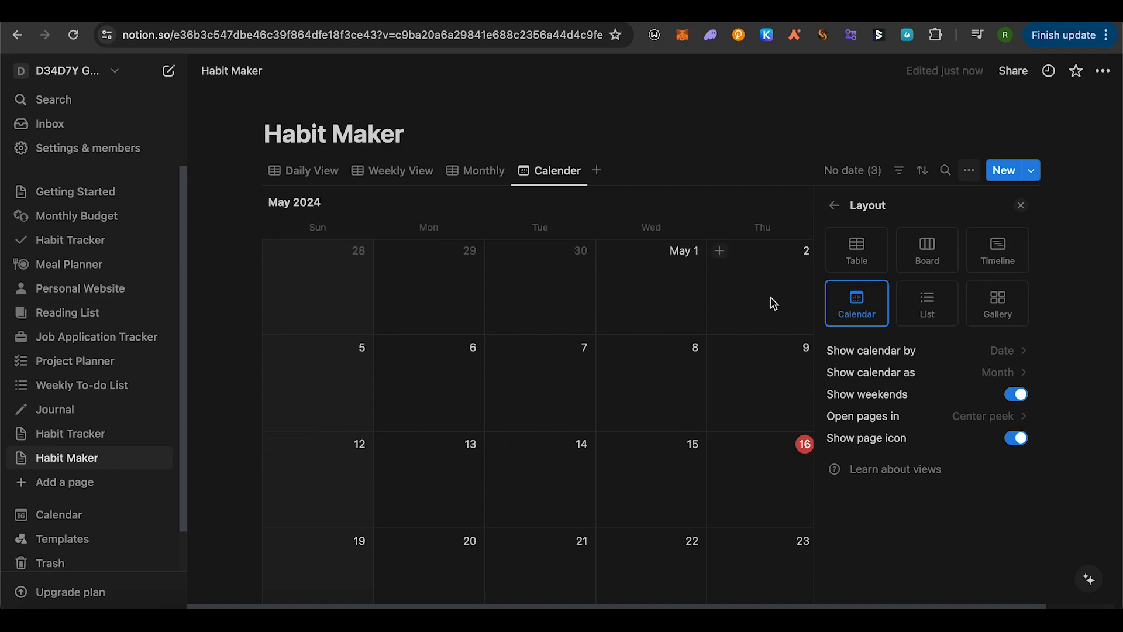
pyautogui.click(834, 204)
pyautogui.click(1055, 215)
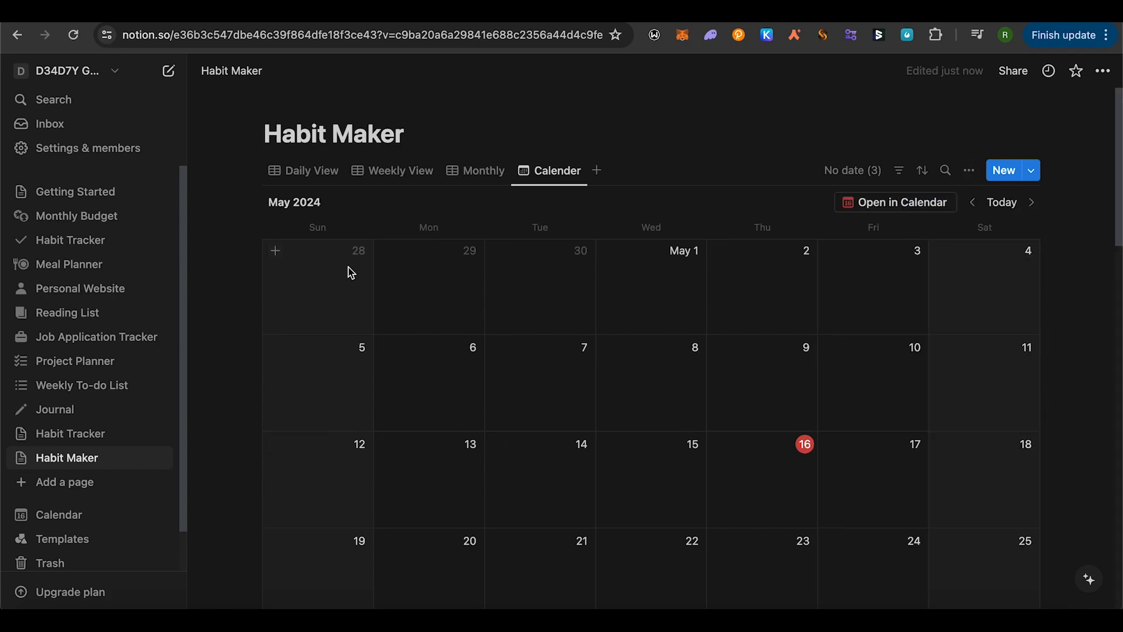
# Step: Review the daily, weekly, monthly and calendar views of the Habit Maker database in turn
pyautogui.click(310, 182)
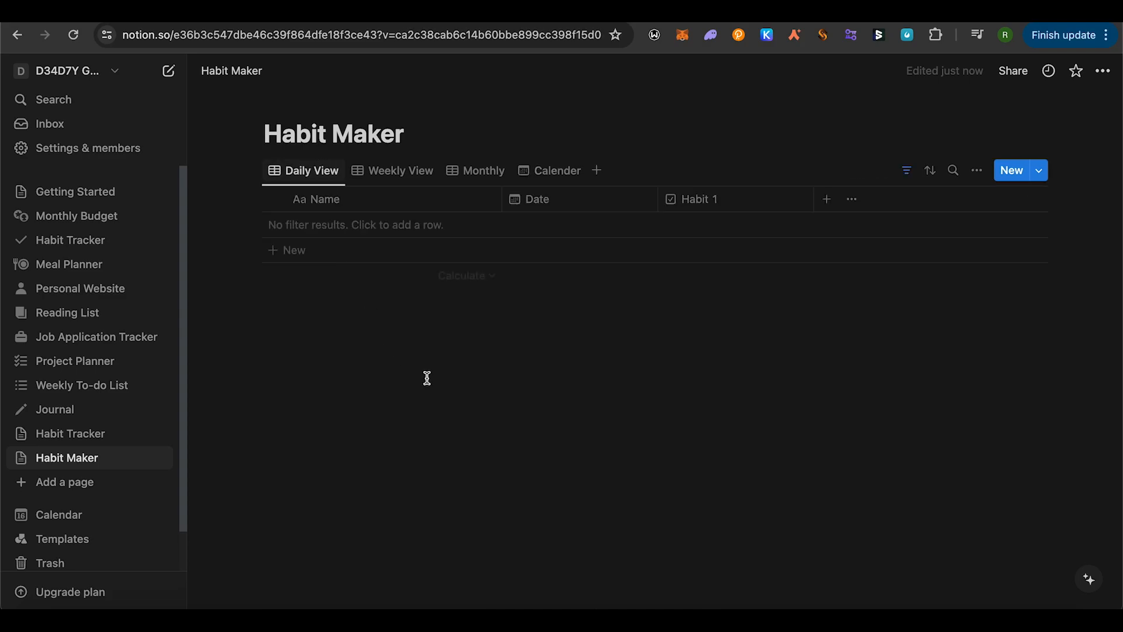
pyautogui.click(404, 175)
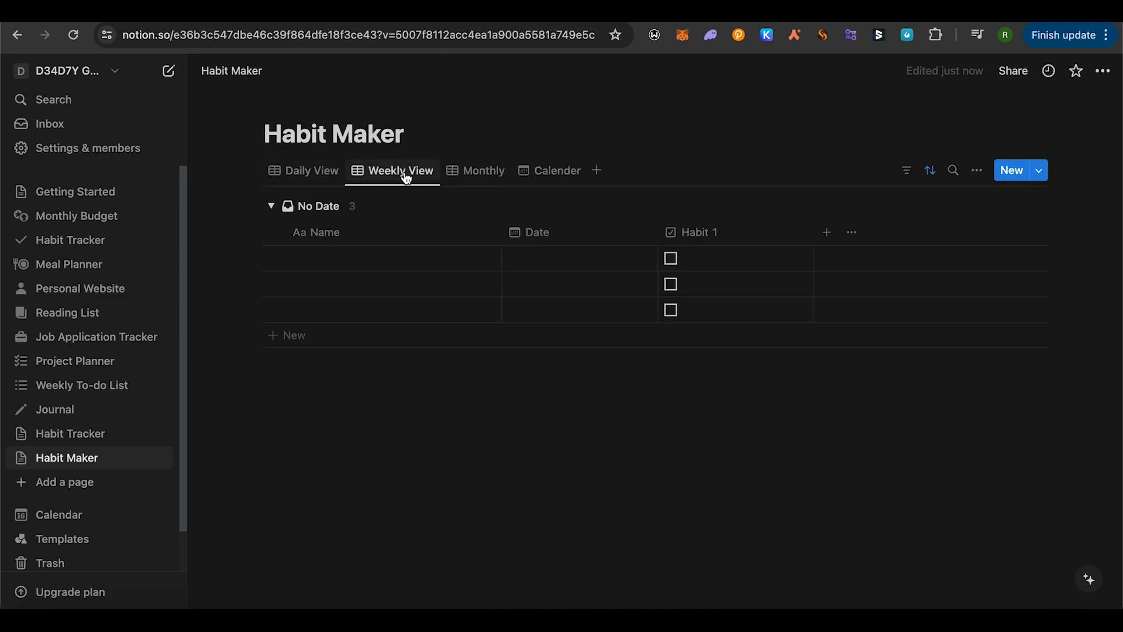
pyautogui.click(471, 177)
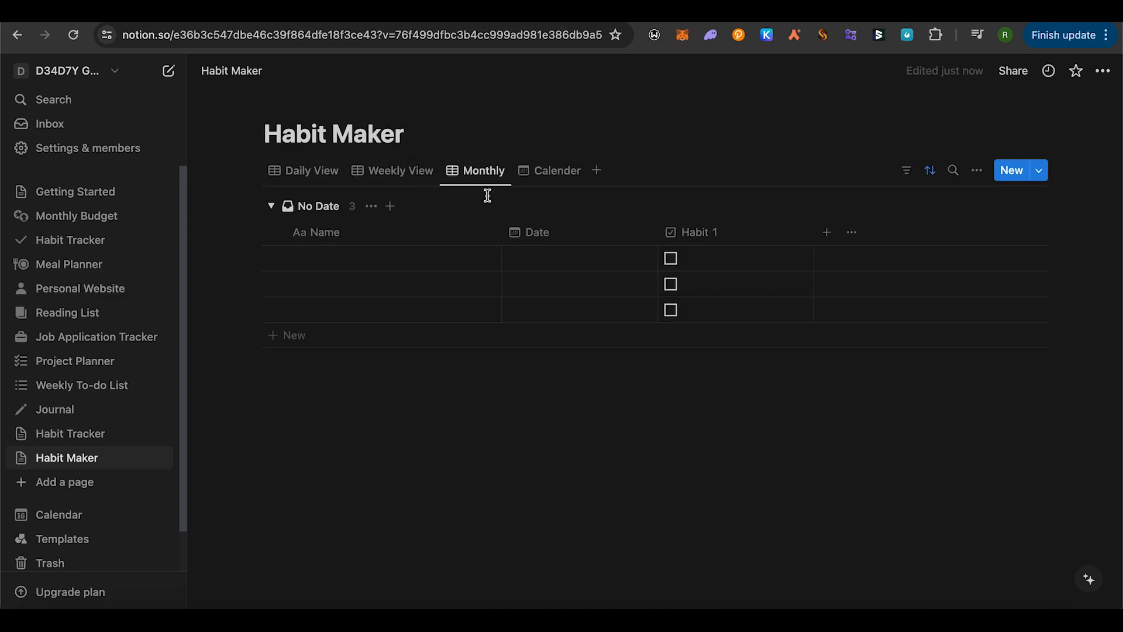
pyautogui.click(548, 178)
pyautogui.click(489, 171)
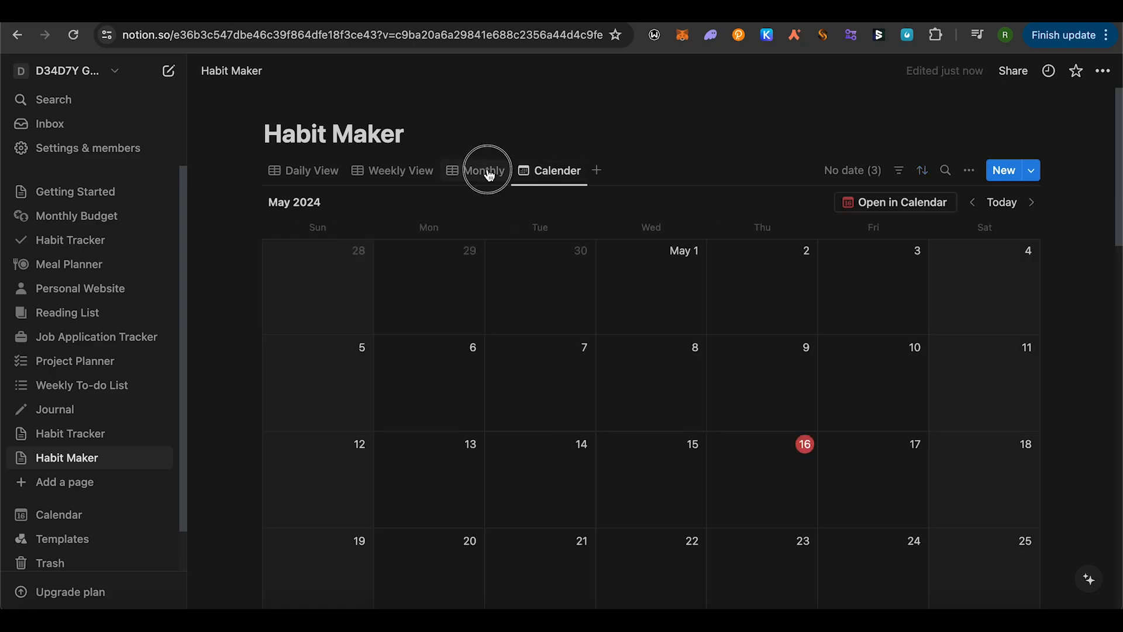
pyautogui.click(393, 175)
pyautogui.click(304, 175)
pyautogui.click(533, 174)
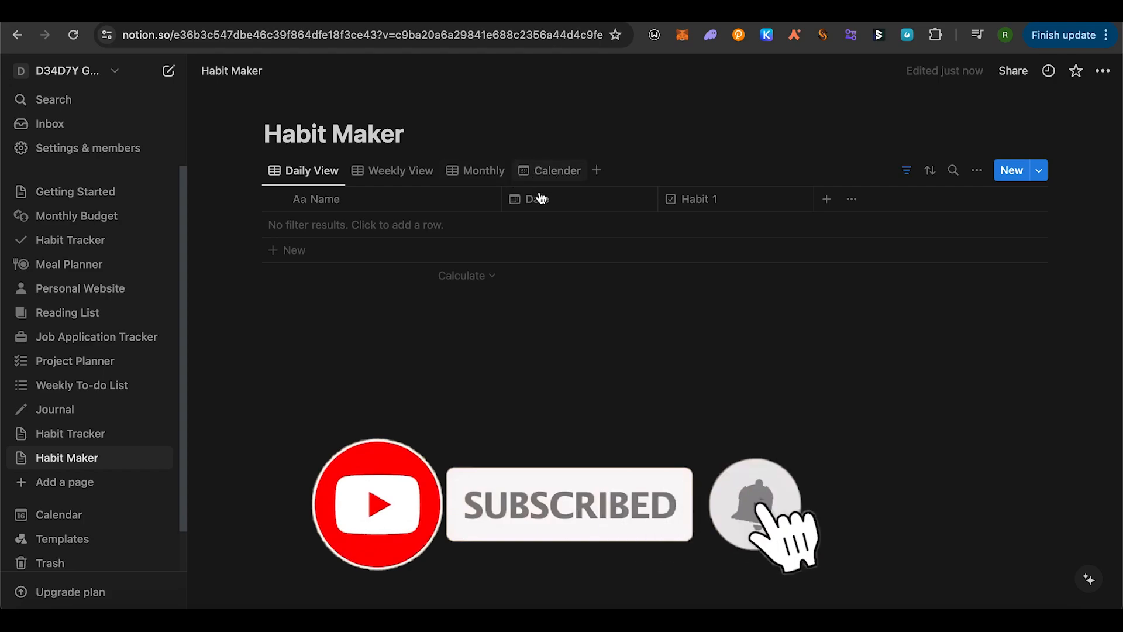